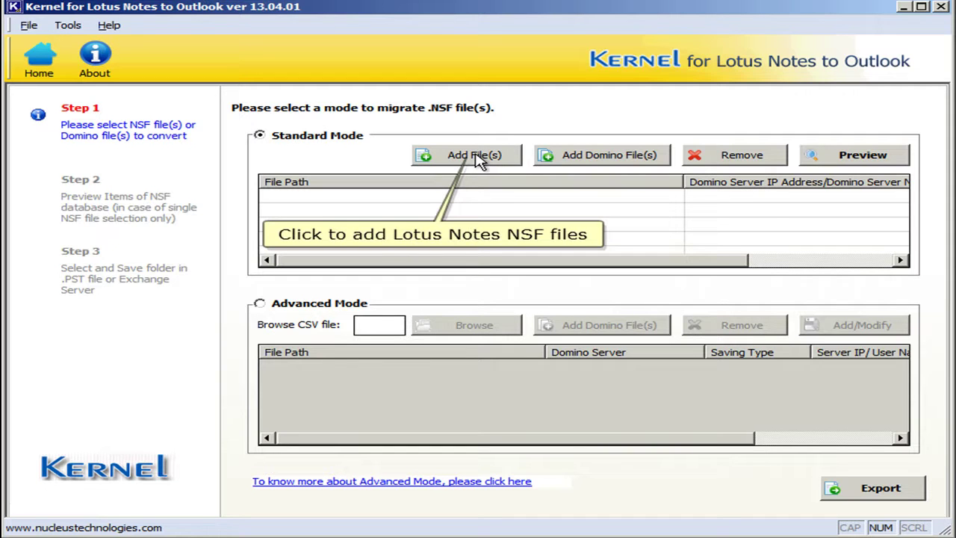
Step: Add contacts, Emails, Mail, names and SMail2 .nsf from C:\NSF Files to the list
{"action": "left_click", "coordinate": [478, 161]}
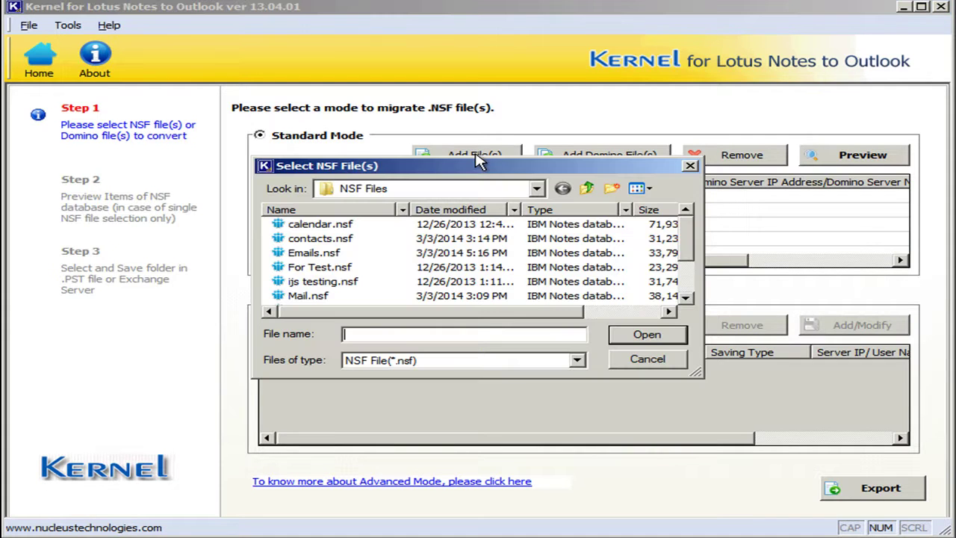
{"action": "left_click", "coordinate": [343, 239]}
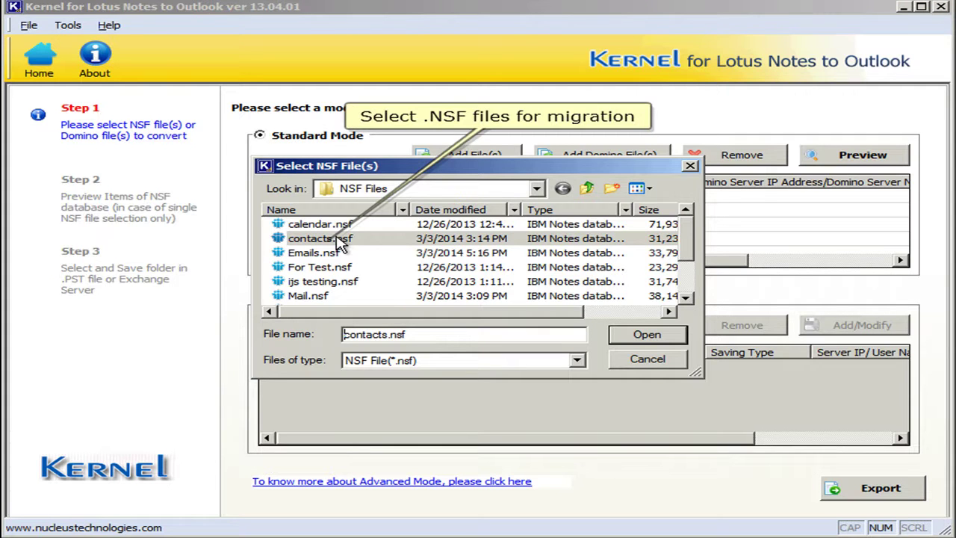
{"action": "left_click", "coordinate": [339, 240]}
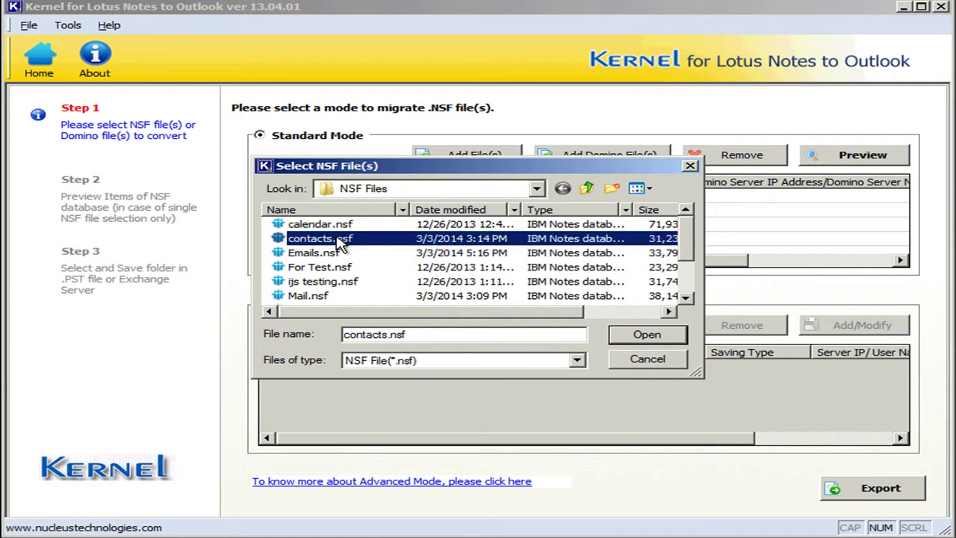
{"action": "left_click", "coordinate": [338, 254], "text": "ctrl"}
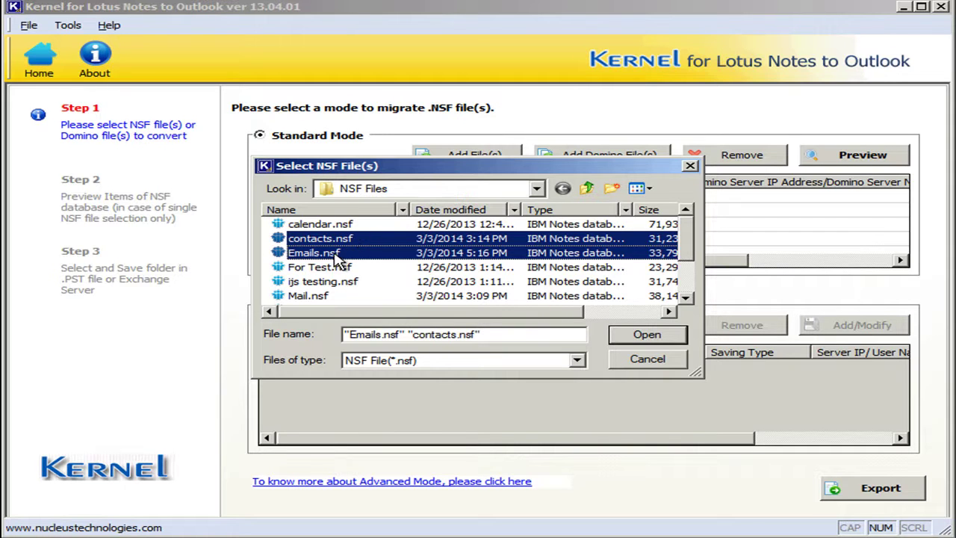
{"action": "left_click", "coordinate": [321, 297], "text": "ctrl"}
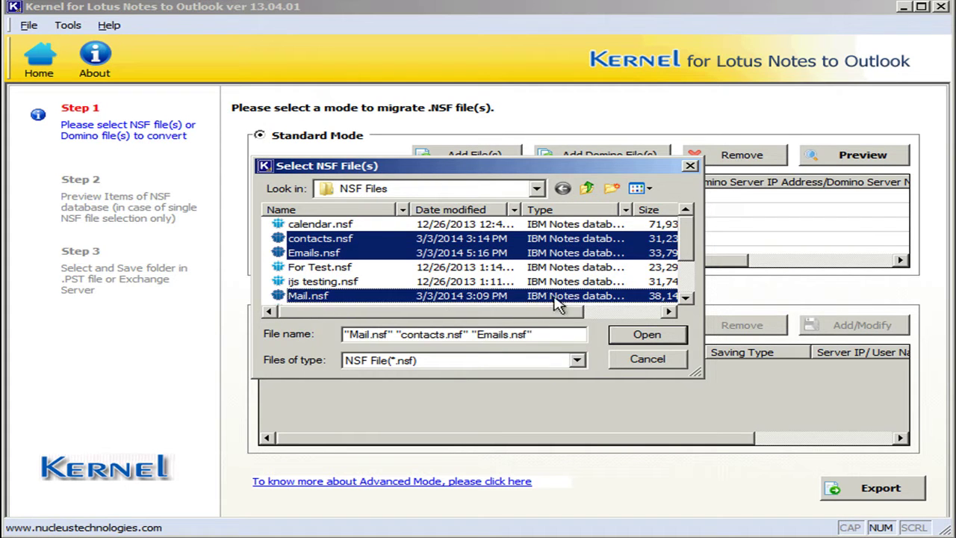
{"action": "left_click", "coordinate": [686, 296]}
{"action": "left_click", "coordinate": [685, 297]}
{"action": "left_click", "coordinate": [326, 284], "text": "ctrl"}
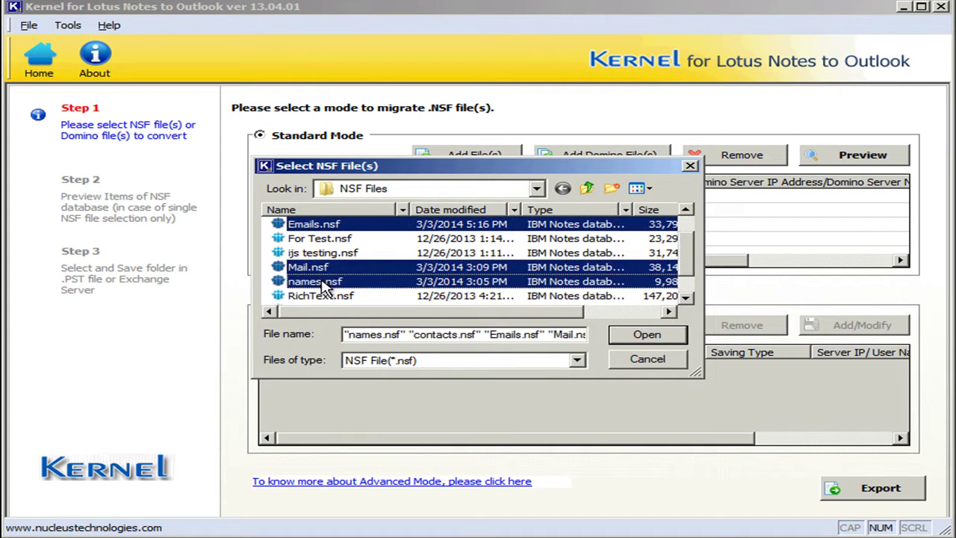
{"action": "left_click", "coordinate": [685, 297]}
{"action": "left_click", "coordinate": [685, 296]}
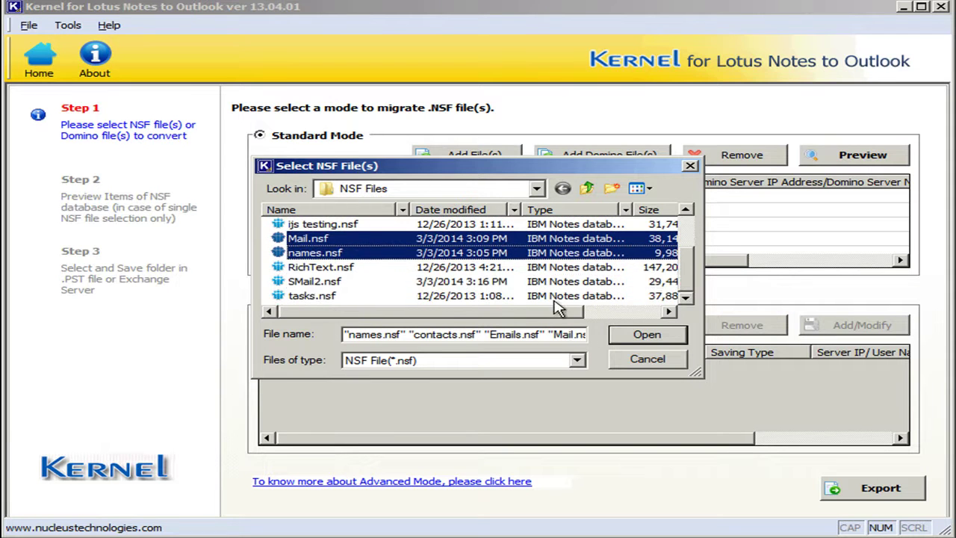
{"action": "left_click", "coordinate": [314, 284], "text": "ctrl"}
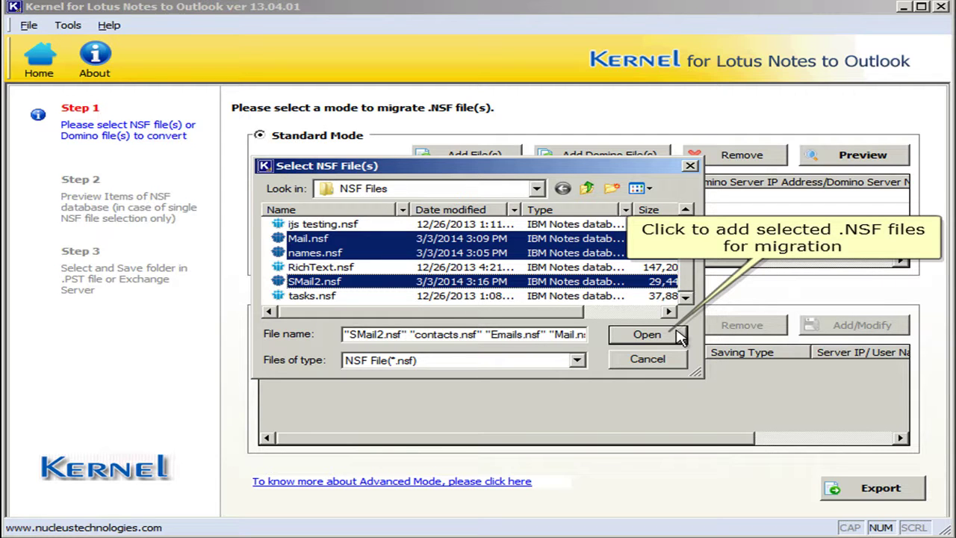
{"action": "left_click", "coordinate": [676, 336]}
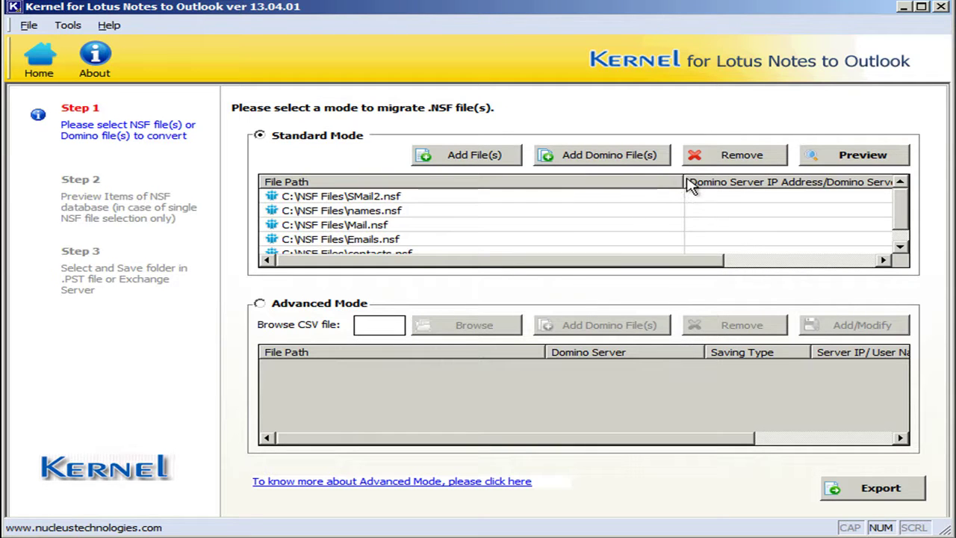
Step: Widen the Domino Server column and remove SMail2.nsf from the migration list
{"action": "left_click_drag", "start_coordinate": [683, 182], "coordinate": [487, 183]}
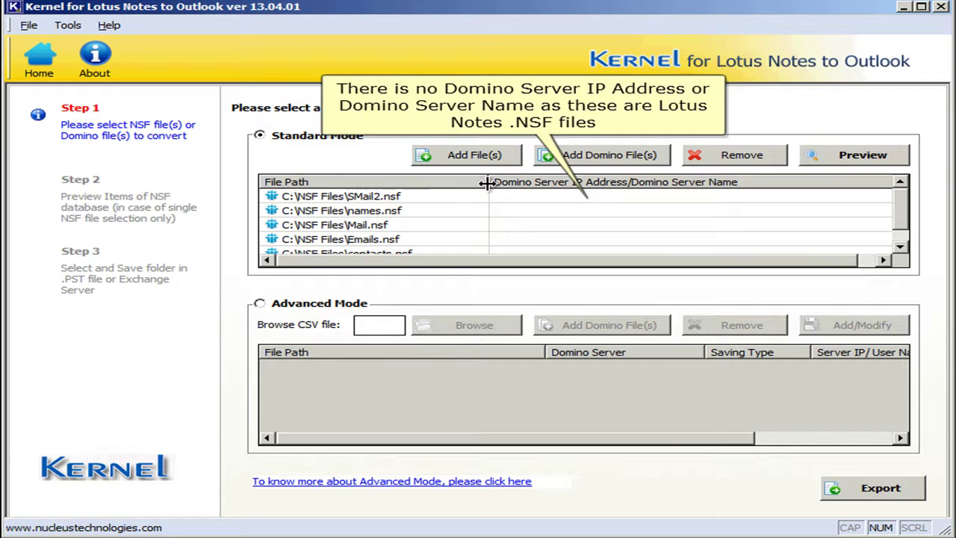
{"action": "left_click", "coordinate": [386, 198]}
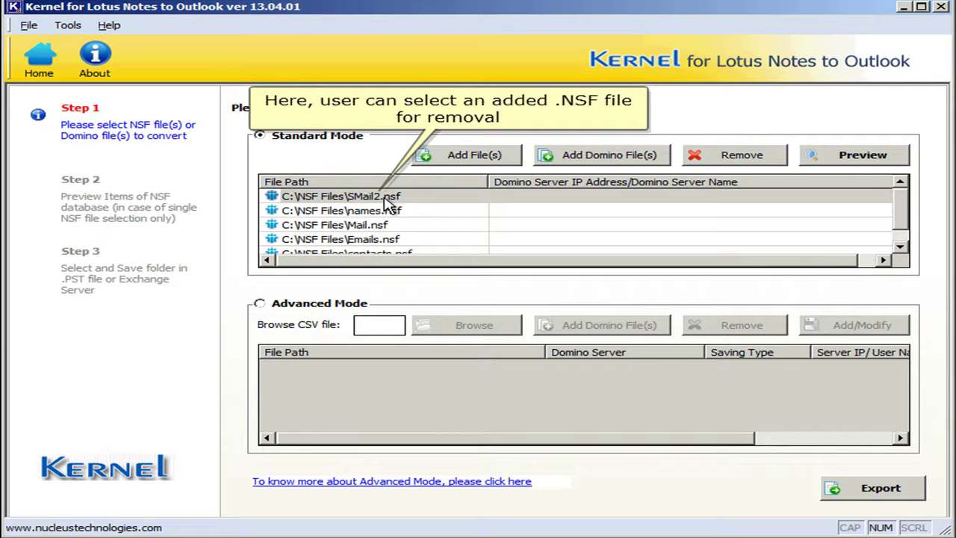
{"action": "left_click", "coordinate": [717, 166]}
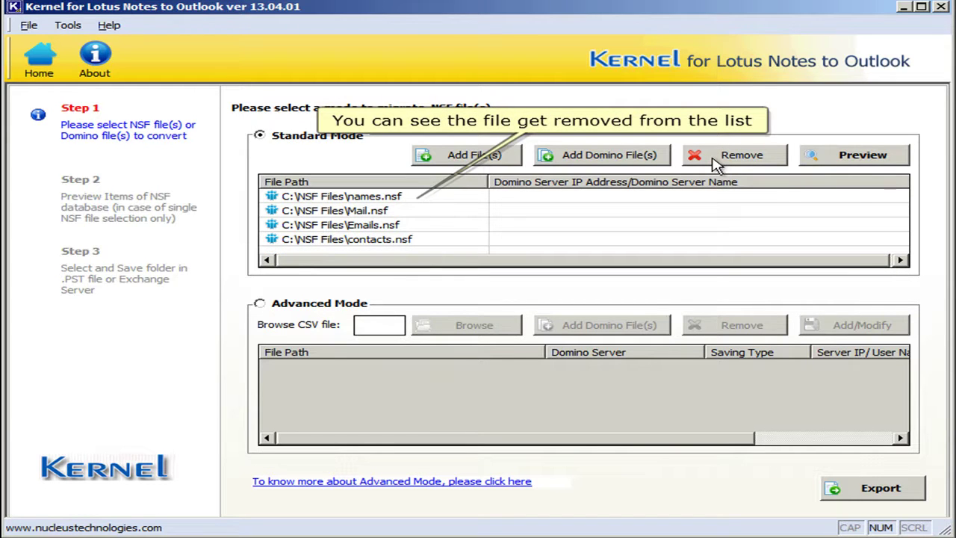
{"action": "left_click", "coordinate": [345, 213]}
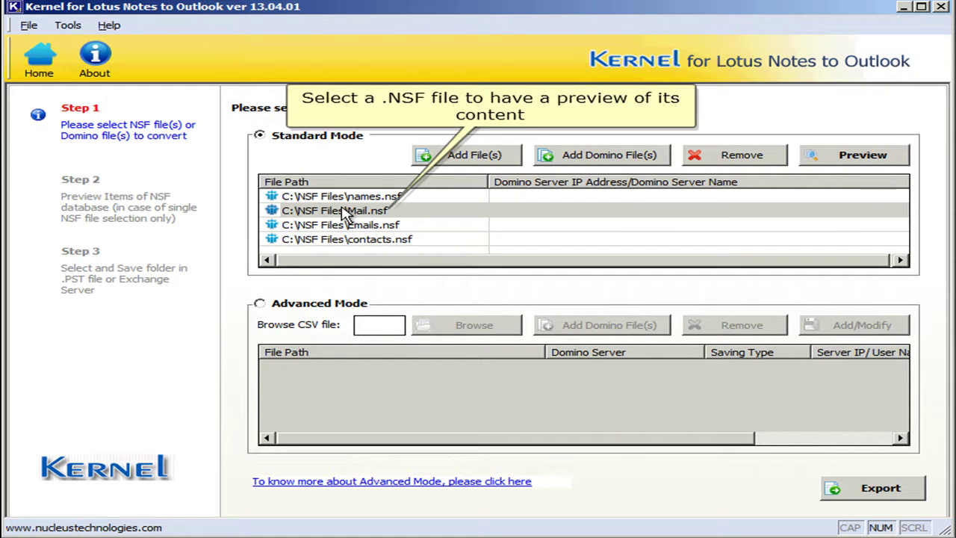
Step: Preview Mail.nsf and show its Inbox emails: Software testing, Testing1 and testing2
{"action": "left_click", "coordinate": [345, 213]}
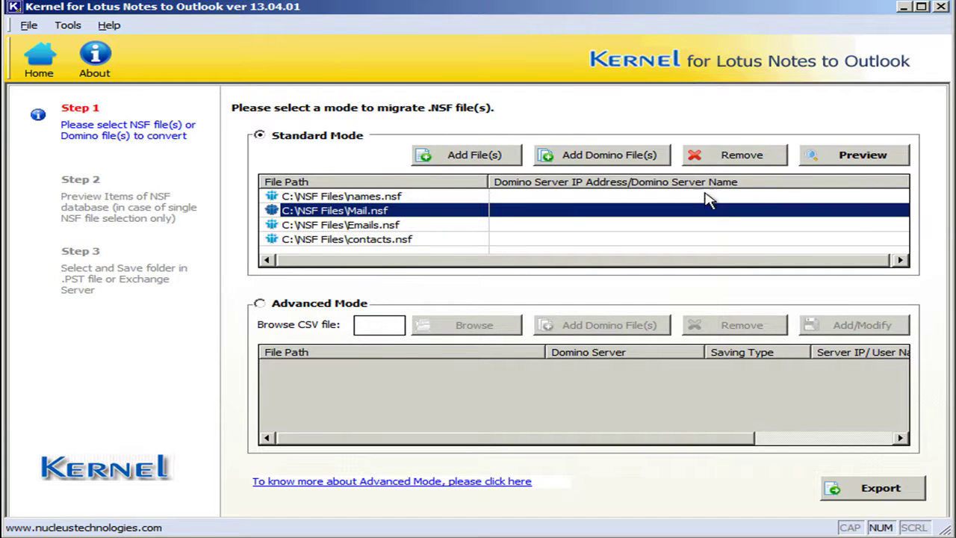
{"action": "left_click", "coordinate": [831, 160]}
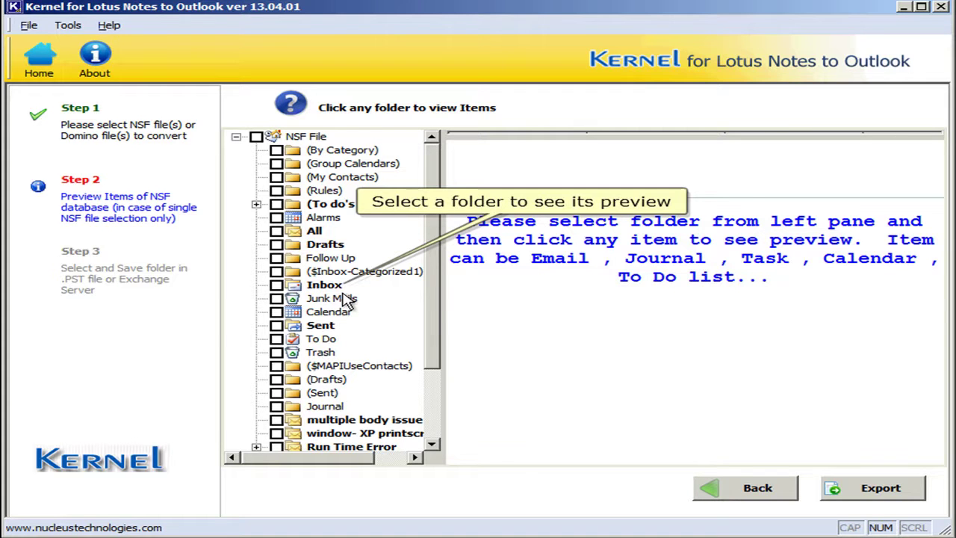
{"action": "left_click", "coordinate": [327, 284]}
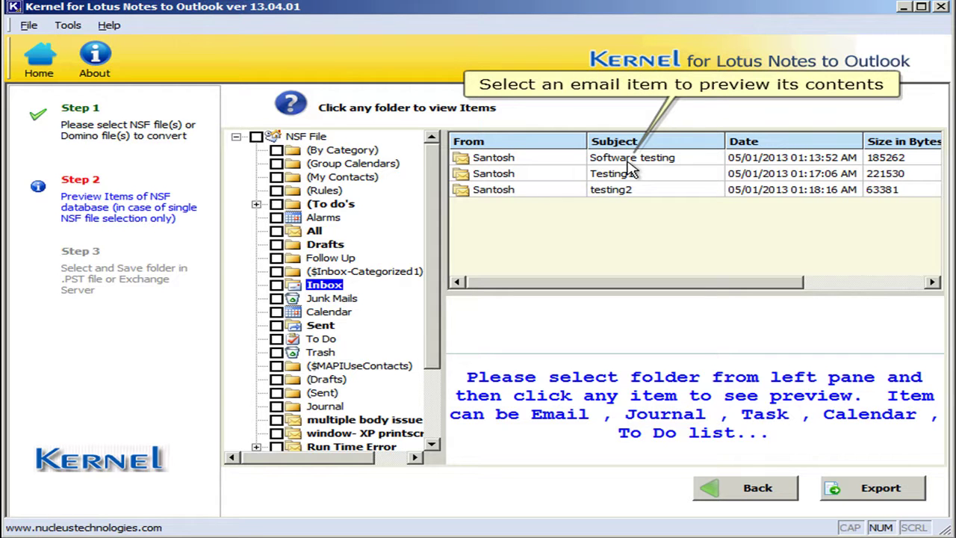
Step: Open the Software testing email and resize the preview pane and Subject, Date, Size columns
{"action": "left_click", "coordinate": [628, 163]}
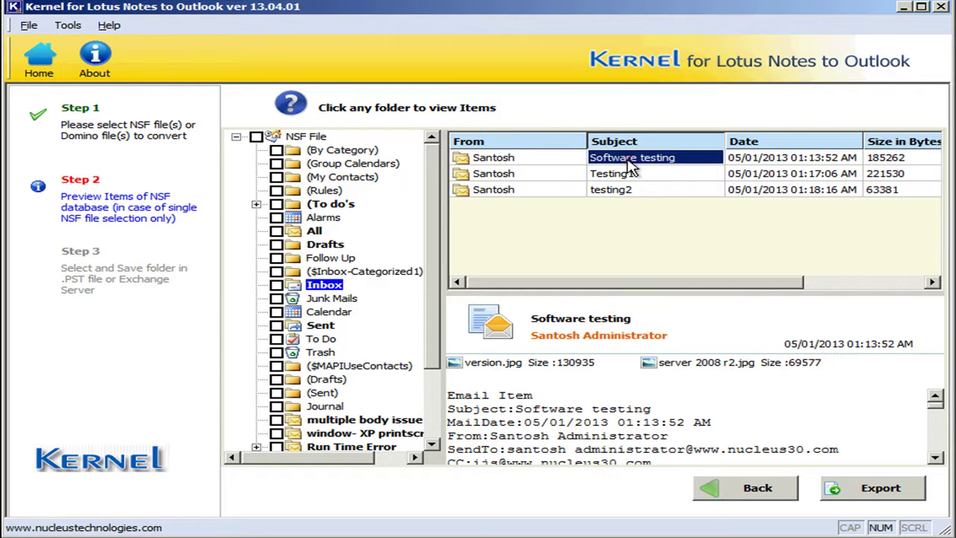
{"action": "left_click_drag", "start_coordinate": [708, 280], "coordinate": [707, 234]}
{"action": "left_click_drag", "start_coordinate": [725, 141], "coordinate": [688, 140]}
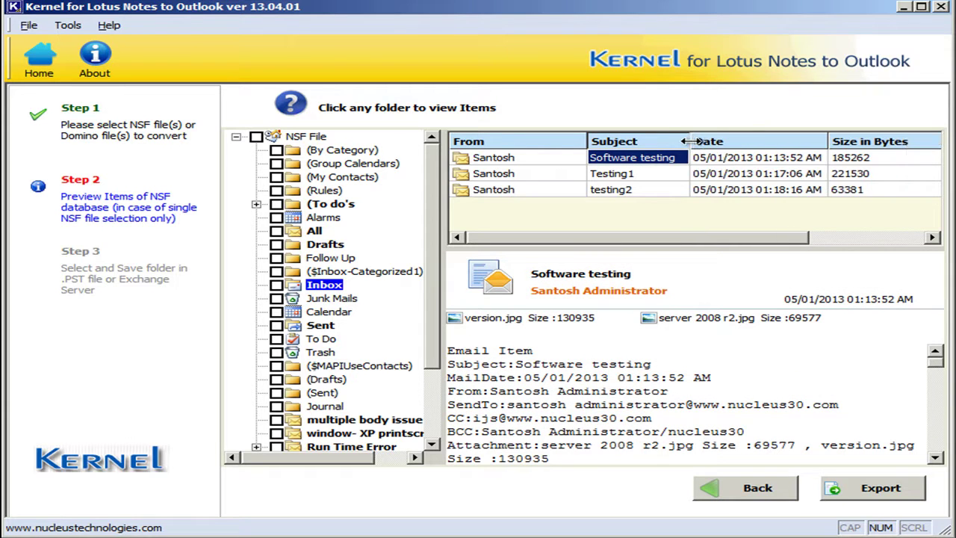
{"action": "left_click_drag", "start_coordinate": [827, 141], "coordinate": [742, 140]}
{"action": "left_click_drag", "start_coordinate": [879, 140], "coordinate": [830, 141]}
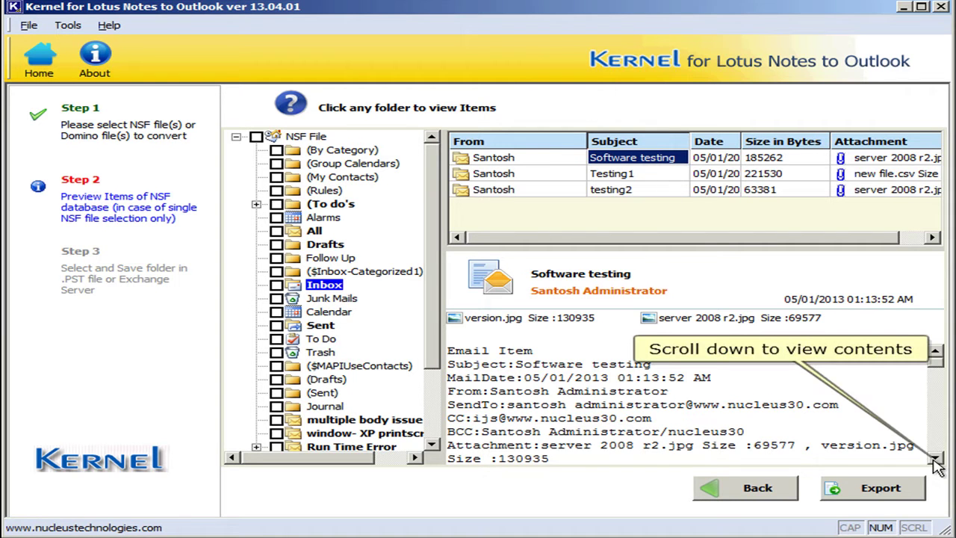
Step: Scroll through the email body, then go back to the Step 1 file list
{"action": "left_click", "coordinate": [934, 458]}
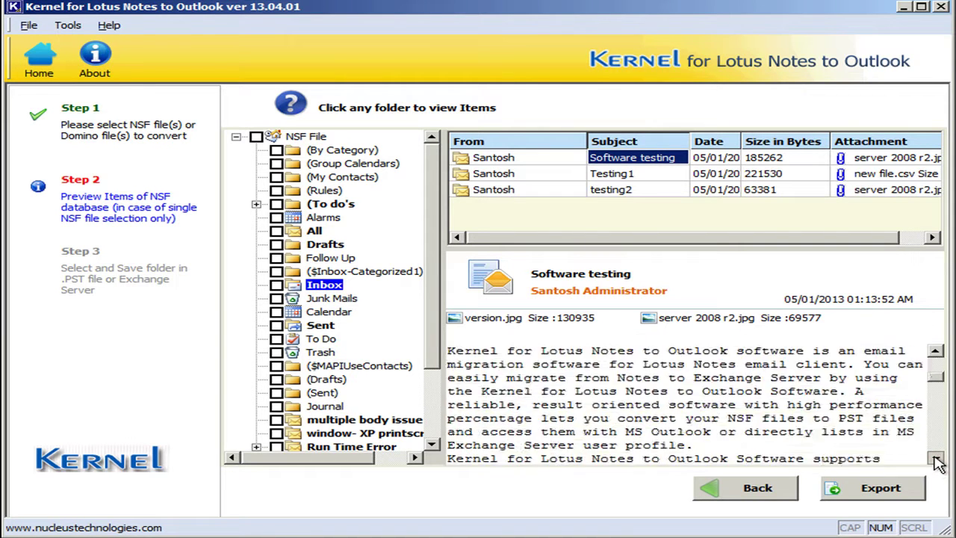
{"action": "left_click_drag", "start_coordinate": [937, 460], "coordinate": [937, 463]}
{"action": "left_click", "coordinate": [936, 458]}
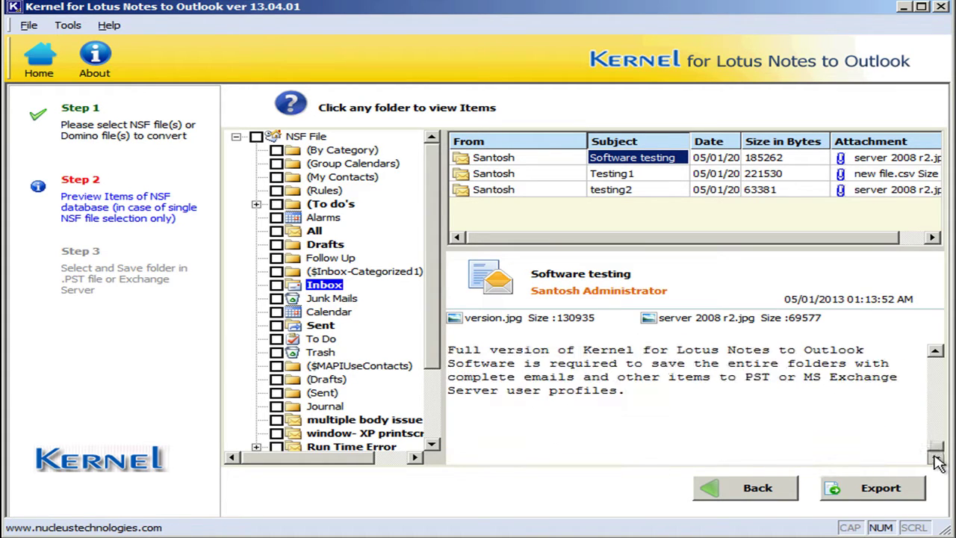
{"action": "left_click_drag", "start_coordinate": [934, 438], "coordinate": [941, 357]}
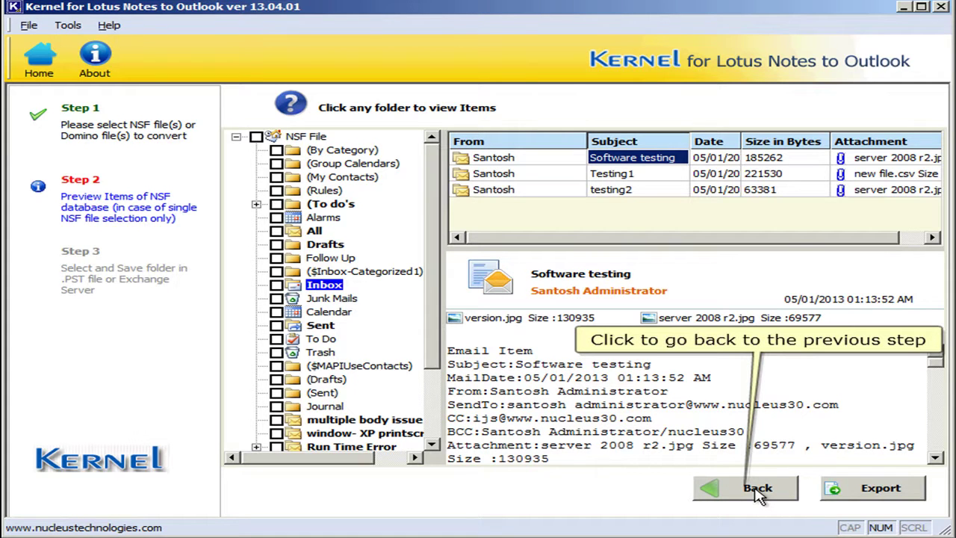
{"action": "left_click", "coordinate": [758, 490]}
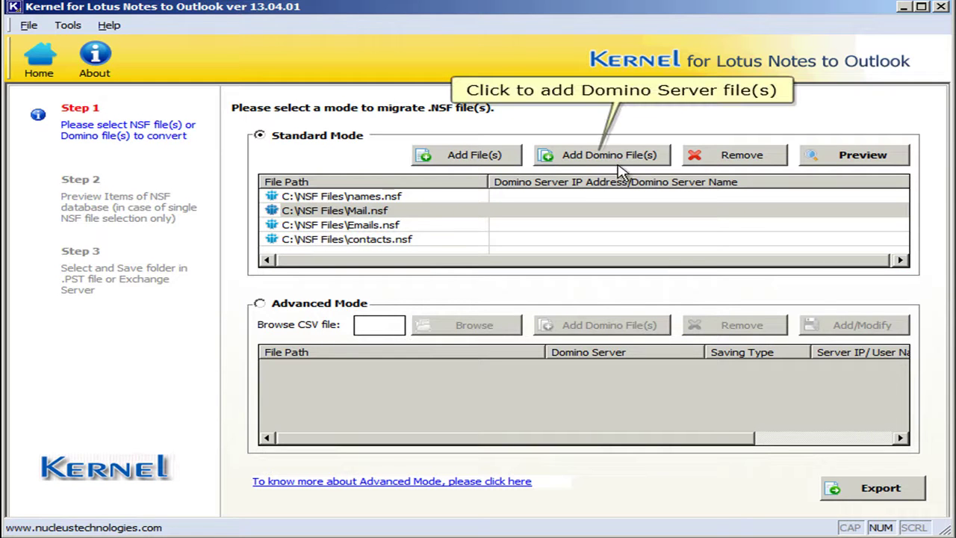
Step: Enumerate Domino servers on the network and load the found server's NSF files
{"action": "left_click", "coordinate": [612, 162]}
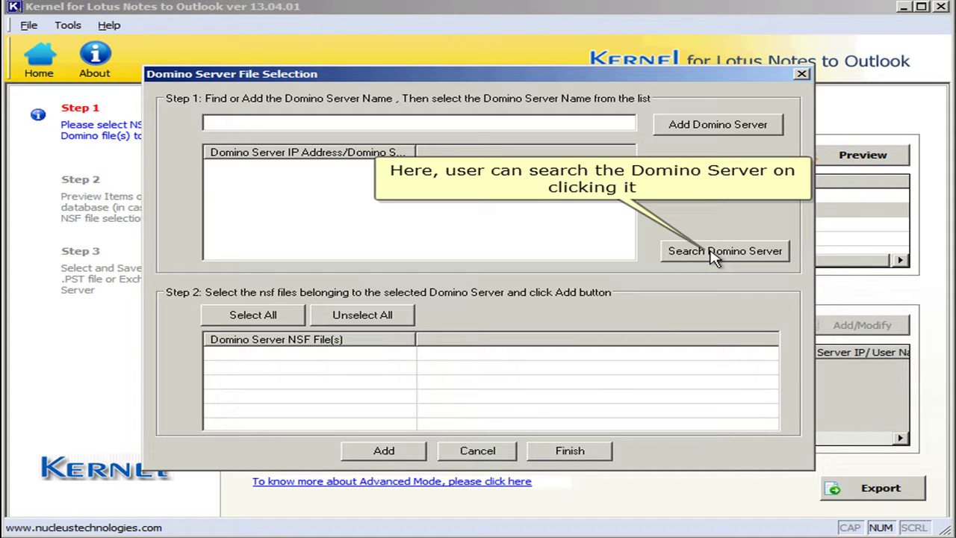
{"action": "left_click", "coordinate": [713, 253]}
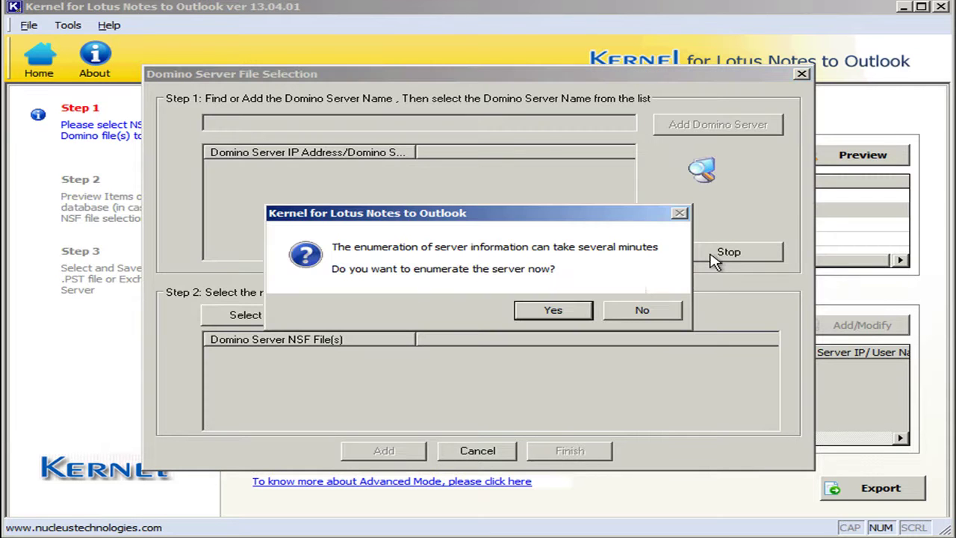
{"action": "left_click", "coordinate": [564, 312]}
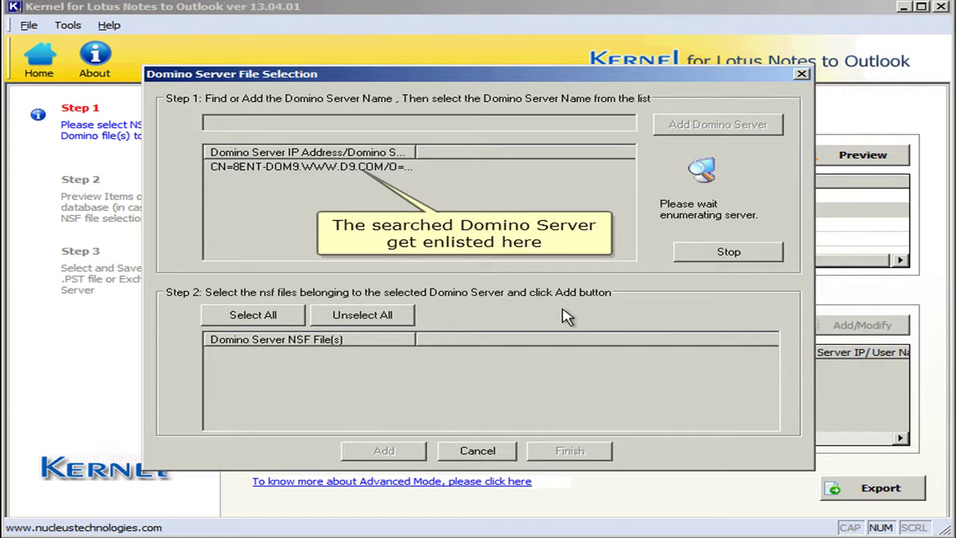
{"action": "left_click", "coordinate": [322, 173]}
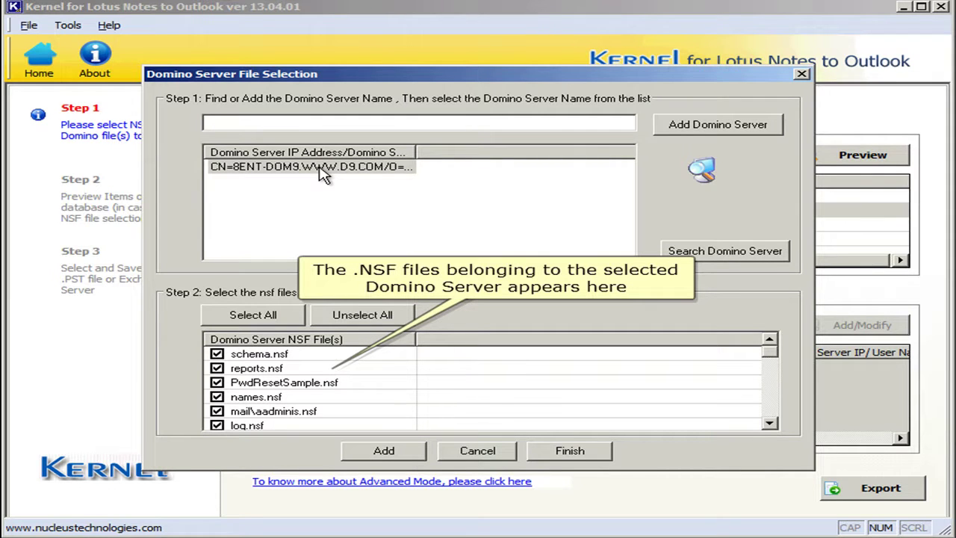
Step: Unselect all, check only schema.nsf, names.nsf and log.nsf, and add them
{"action": "left_click", "coordinate": [334, 316]}
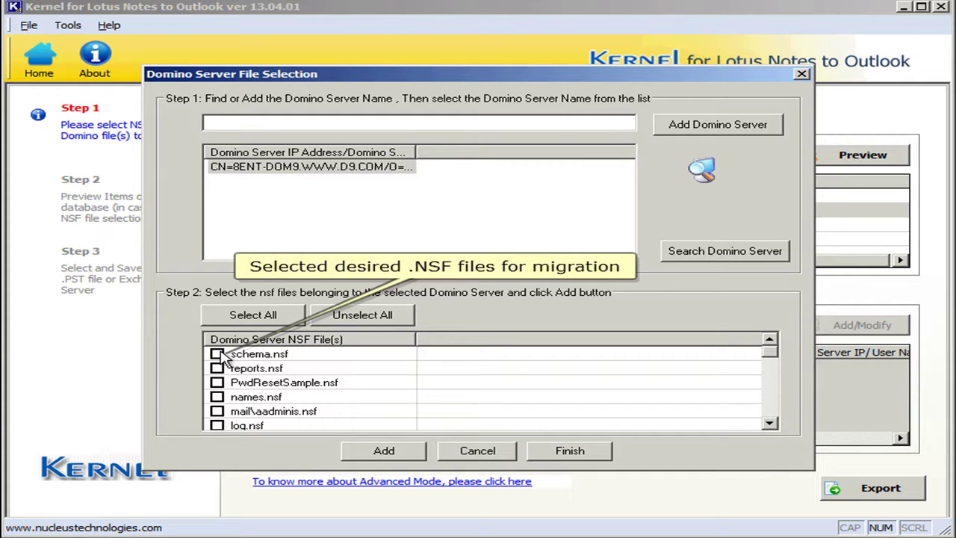
{"action": "left_click", "coordinate": [217, 353]}
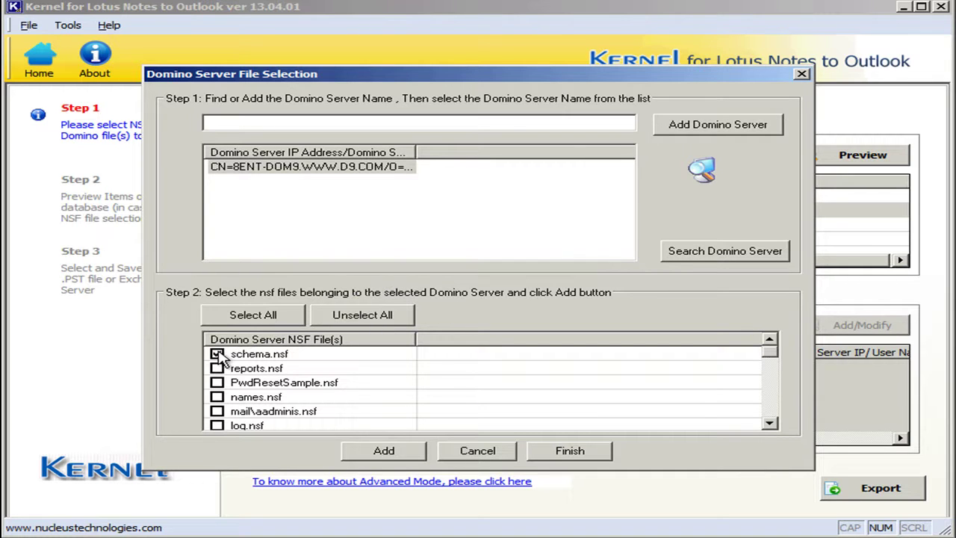
{"action": "left_click", "coordinate": [217, 397]}
{"action": "left_click", "coordinate": [217, 426]}
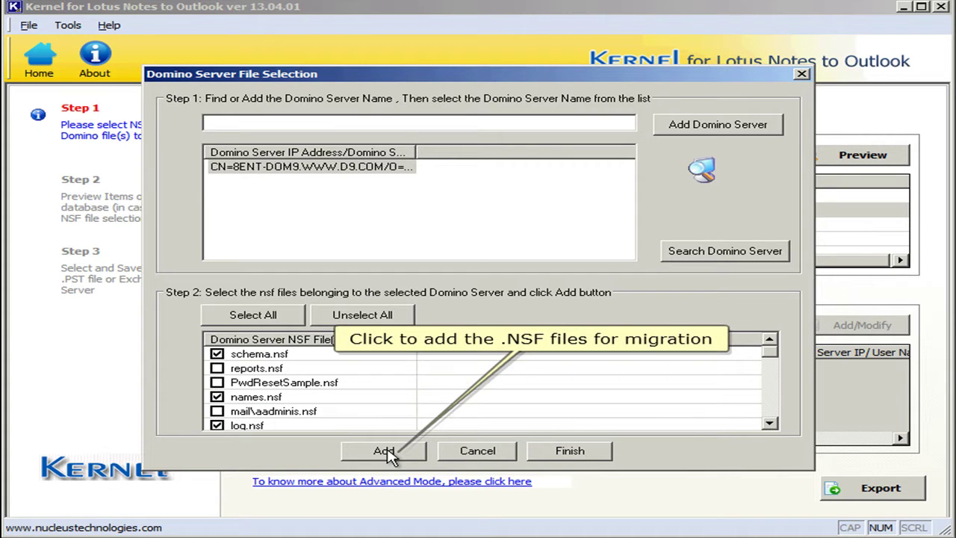
{"action": "left_click", "coordinate": [387, 453]}
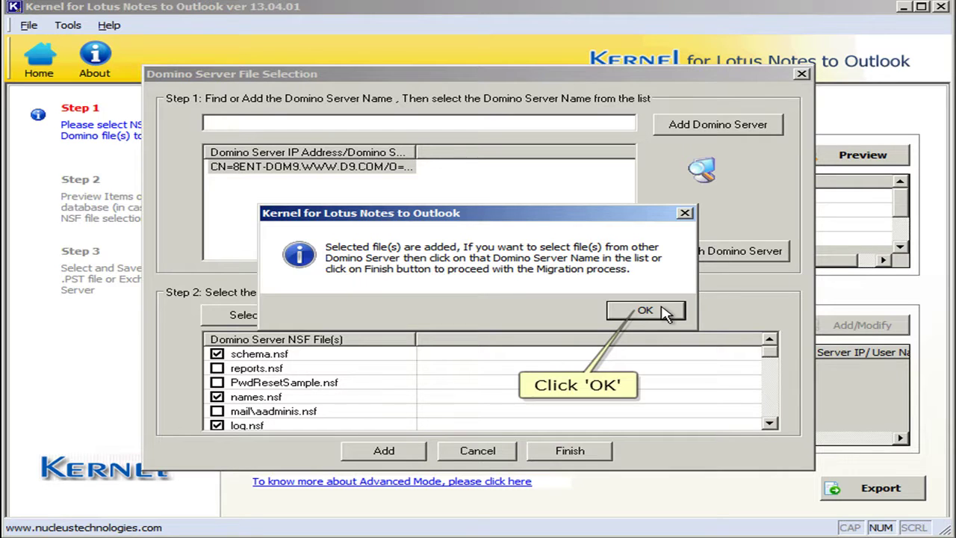
{"action": "left_click", "coordinate": [663, 312]}
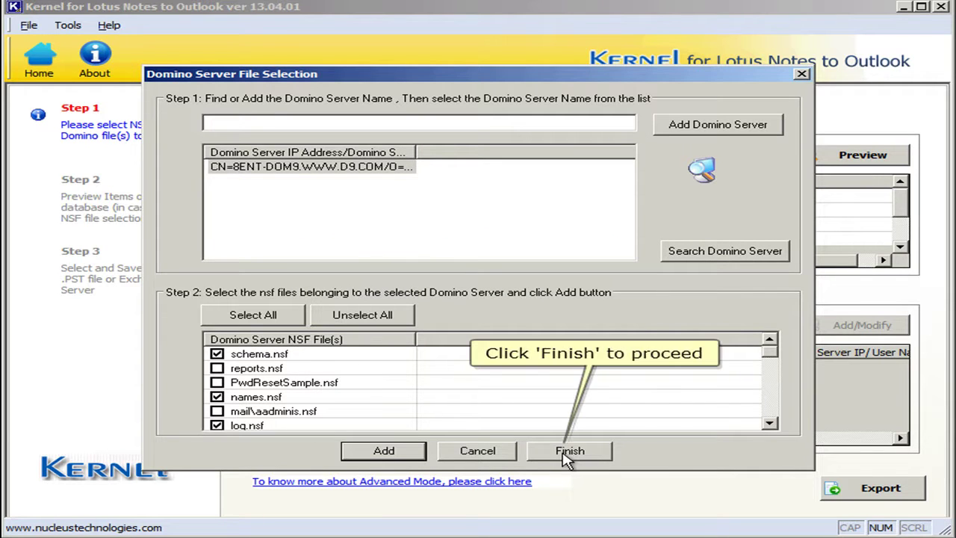
Step: Finish server selection and remove the server log.nsf and names.nsf entries from the list
{"action": "left_click", "coordinate": [569, 451]}
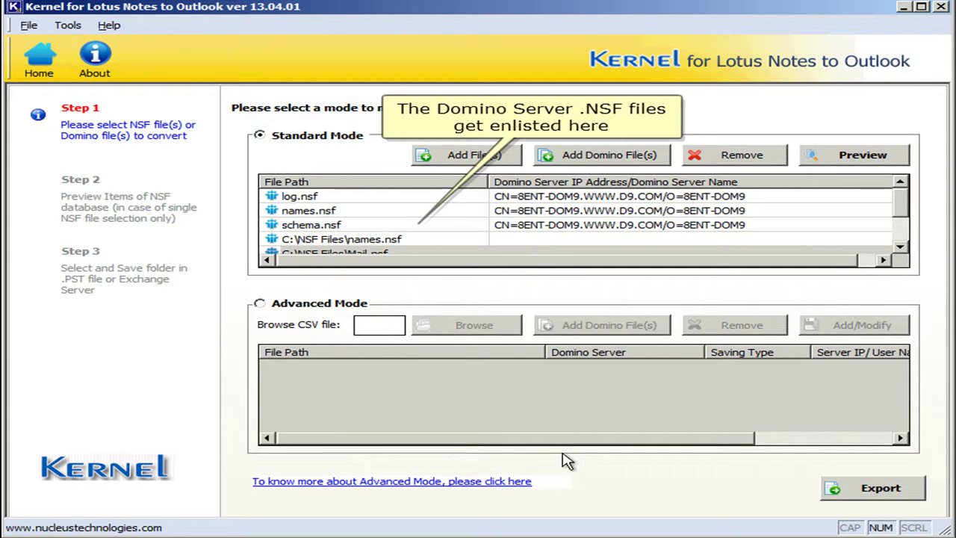
{"action": "left_click_drag", "start_coordinate": [905, 212], "coordinate": [868, 205]}
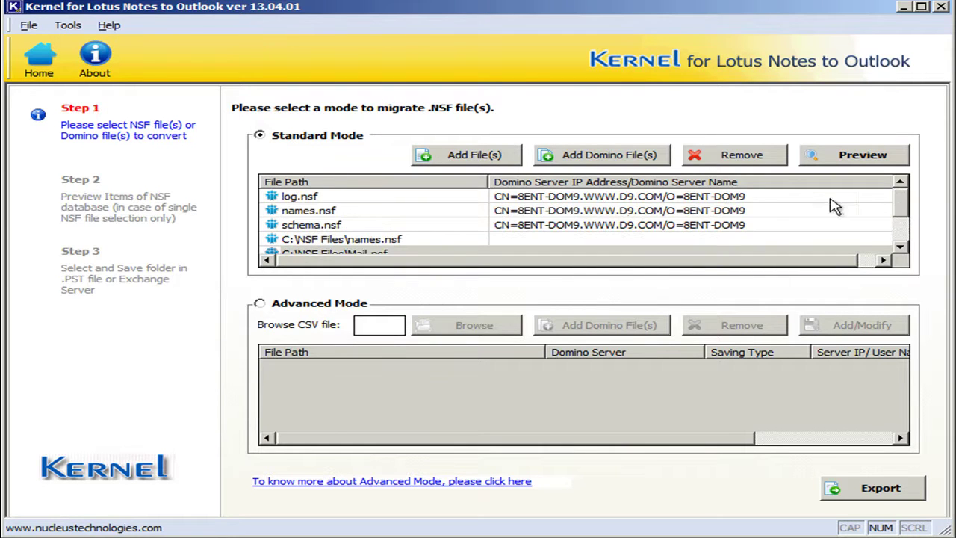
{"action": "left_click", "coordinate": [702, 198]}
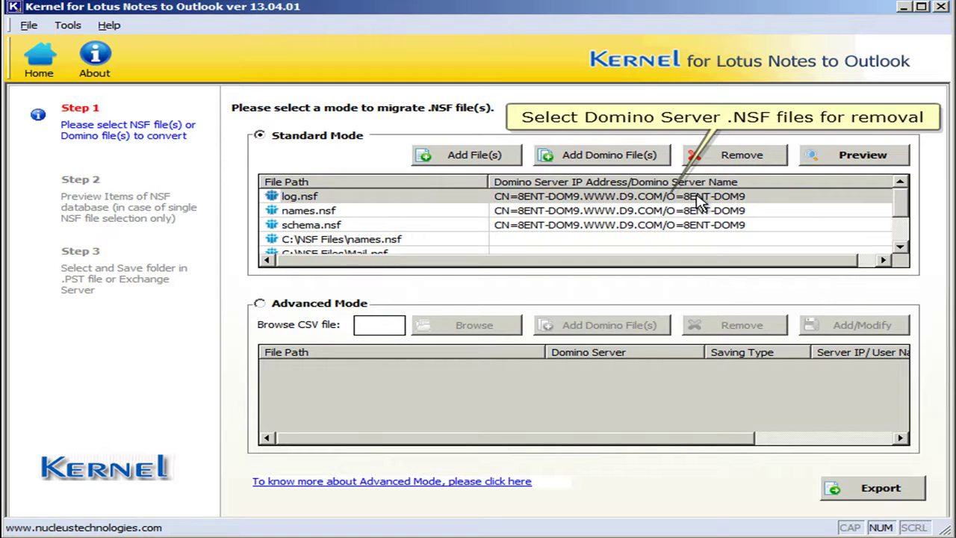
{"action": "left_click", "coordinate": [702, 198]}
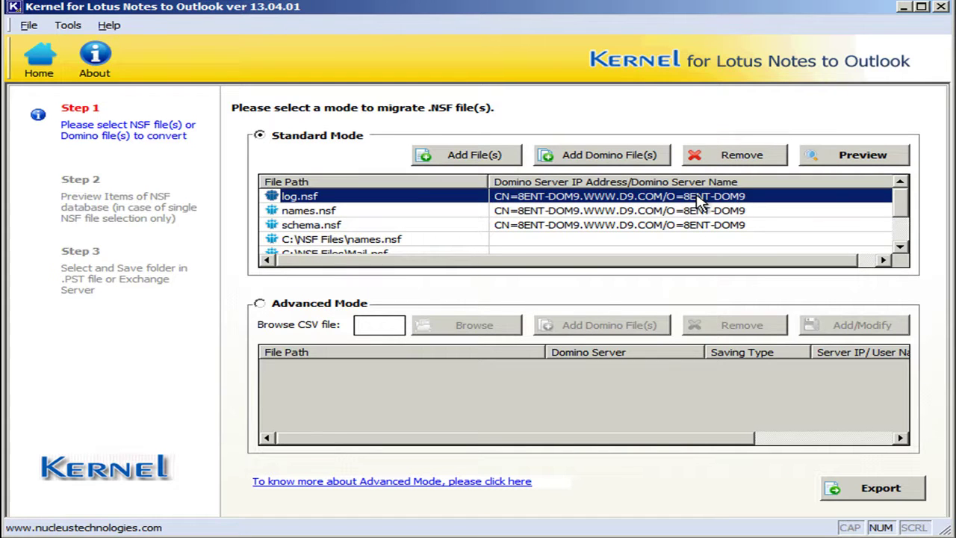
{"action": "left_click", "coordinate": [707, 212], "text": "ctrl"}
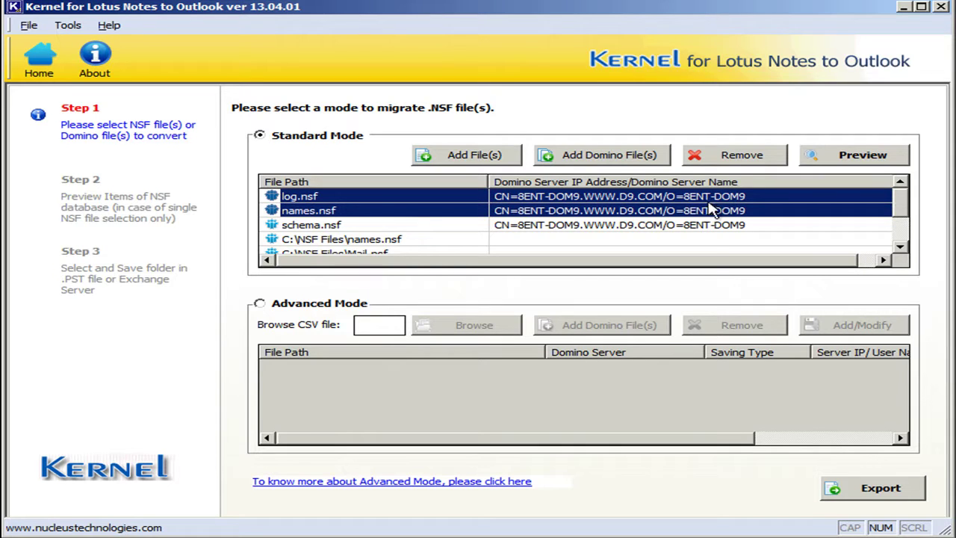
{"action": "left_click", "coordinate": [725, 158]}
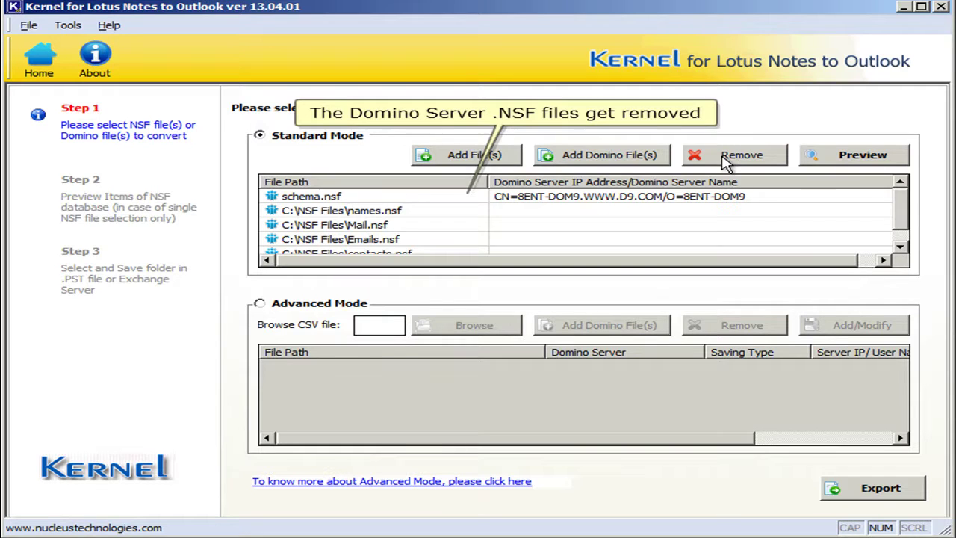
Step: Remove Emails.nsf from the migration list
{"action": "left_click", "coordinate": [481, 239]}
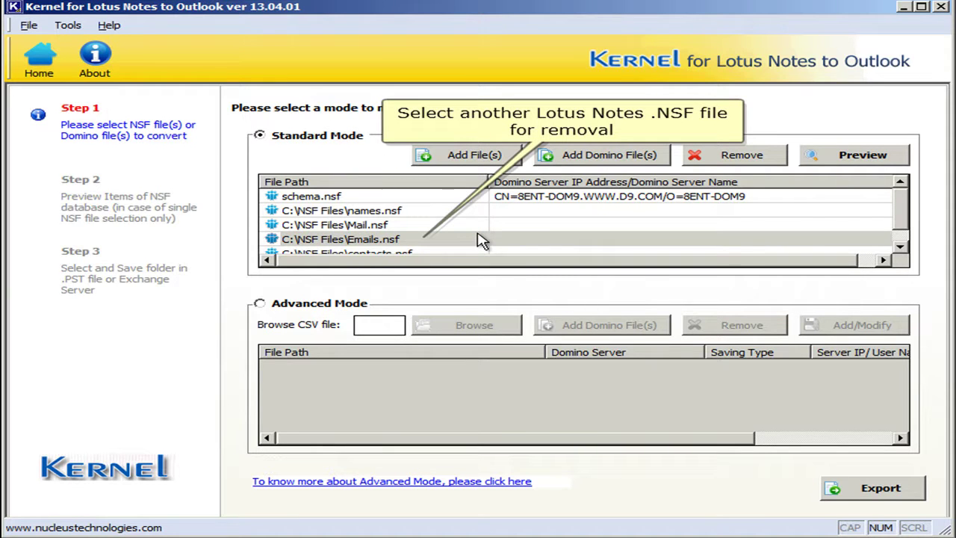
{"action": "left_click", "coordinate": [481, 239]}
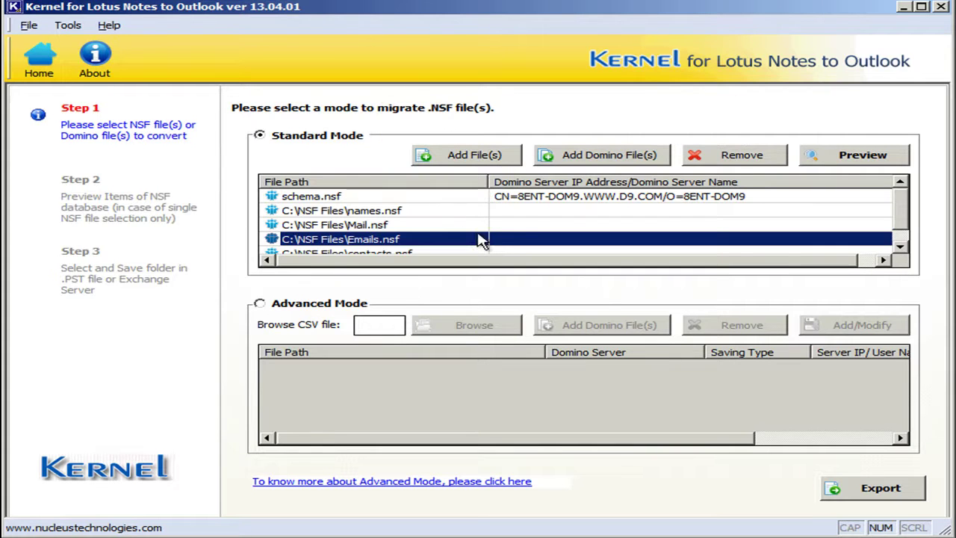
{"action": "left_click", "coordinate": [732, 158]}
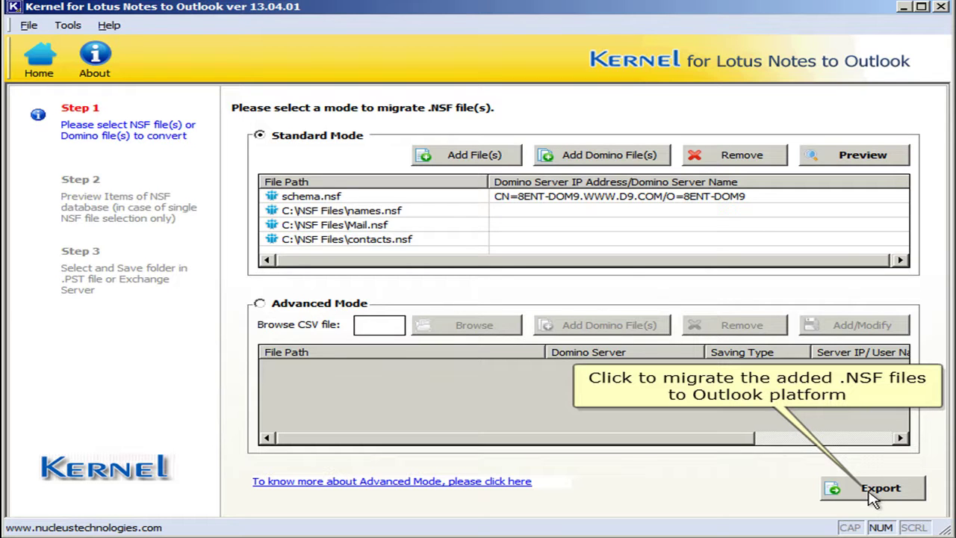
Step: Choose PST export with C:\Users\Administrator\Desktop\Saving as the destination folder
{"action": "left_click", "coordinate": [872, 496]}
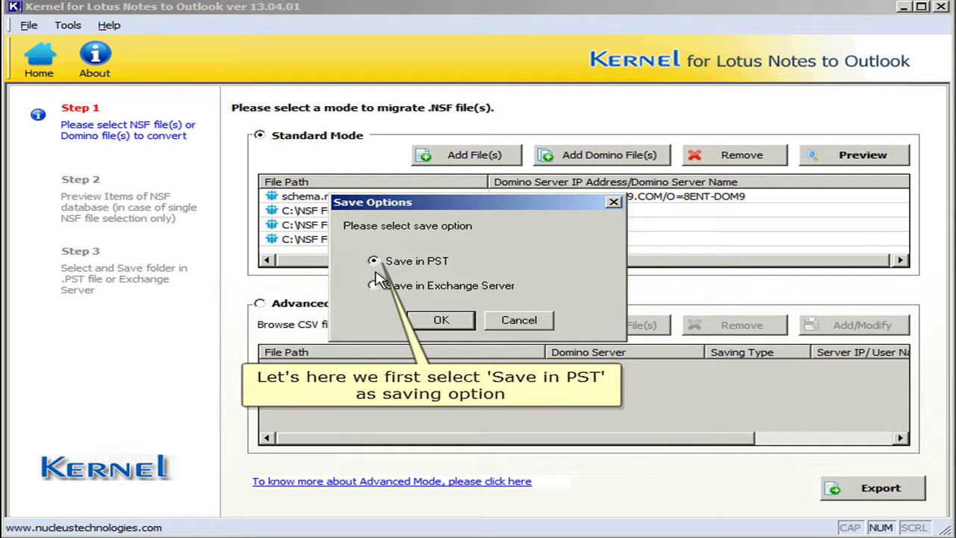
{"action": "left_click", "coordinate": [441, 323]}
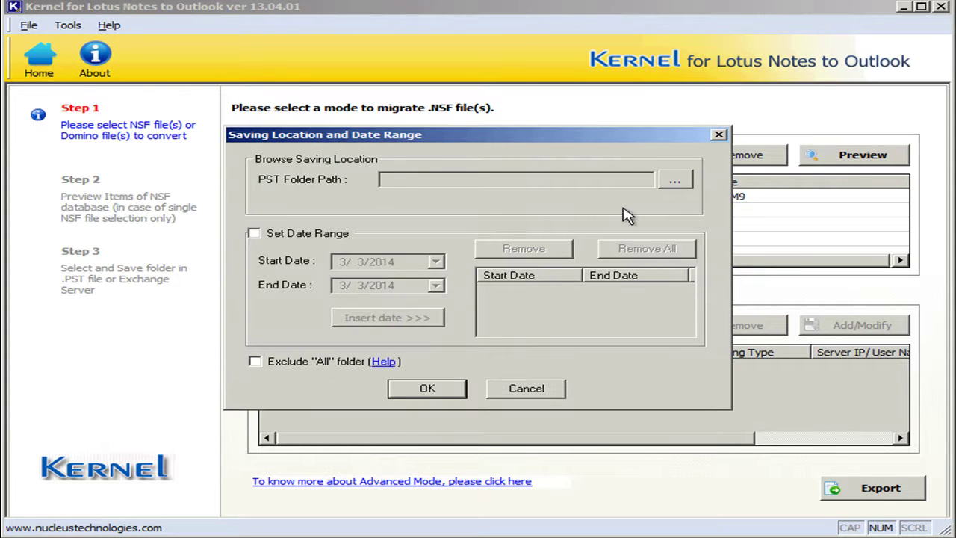
{"action": "left_click", "coordinate": [685, 184]}
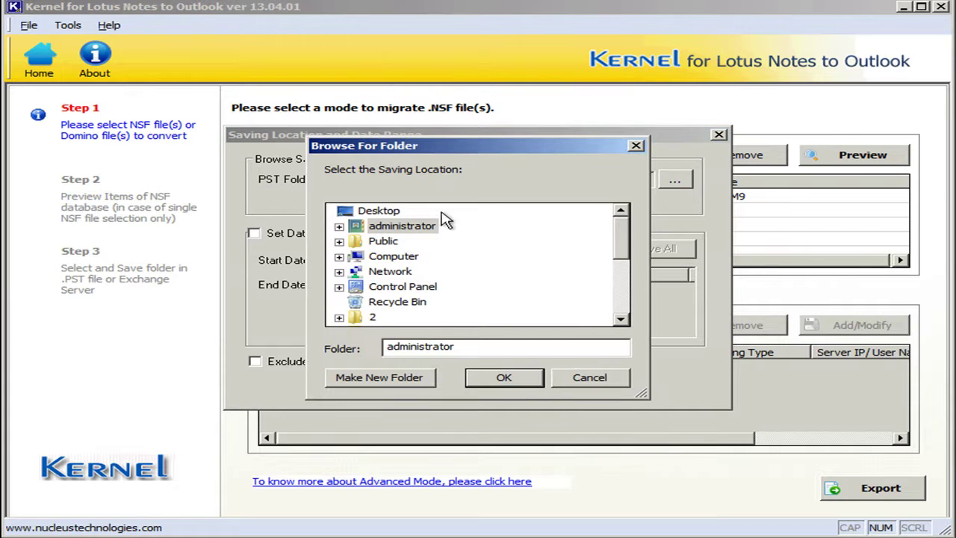
{"action": "left_click_drag", "start_coordinate": [625, 221], "coordinate": [620, 295]}
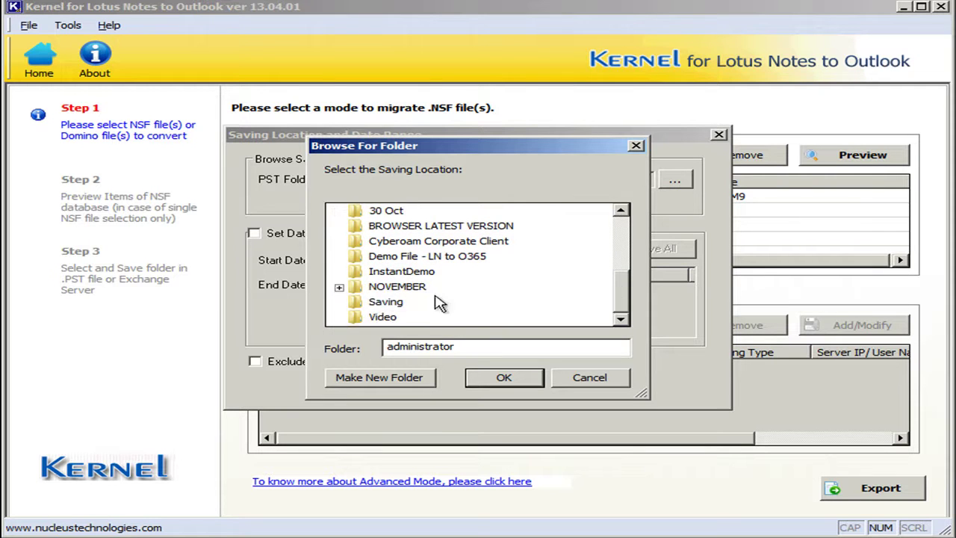
{"action": "left_click", "coordinate": [382, 303]}
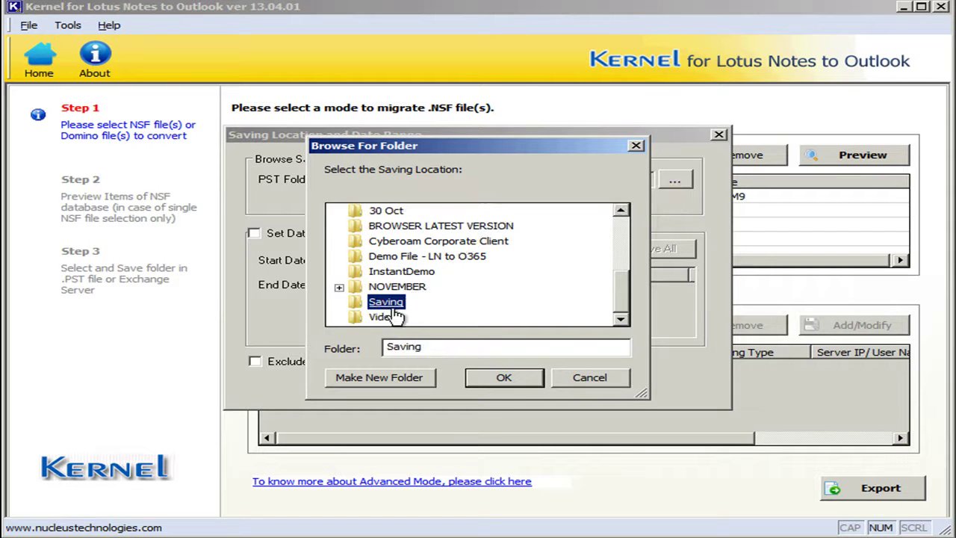
{"action": "left_click", "coordinate": [504, 380]}
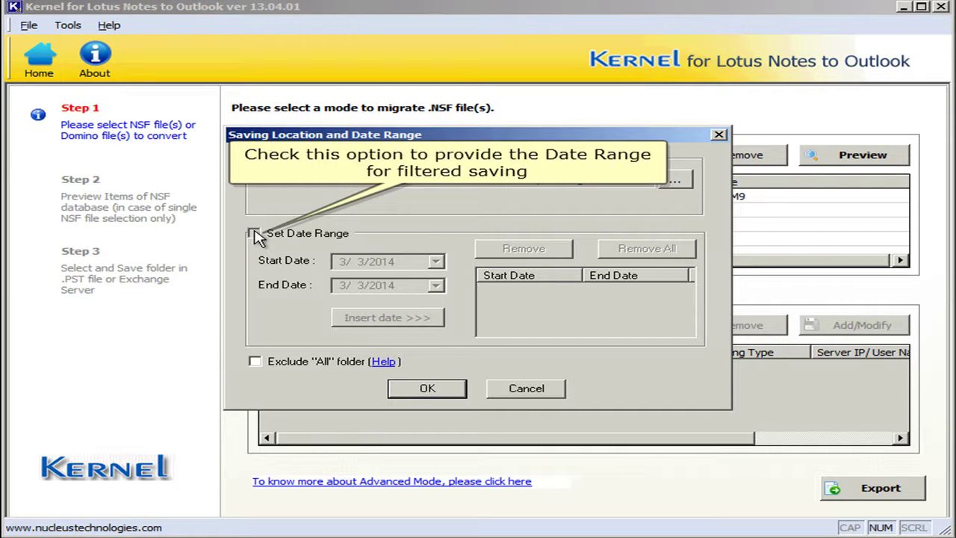
Step: Limit migration to 3/3/2014–3/4/2014, exclude the All folder, and confirm
{"action": "left_click", "coordinate": [254, 234]}
{"action": "left_click", "coordinate": [435, 284]}
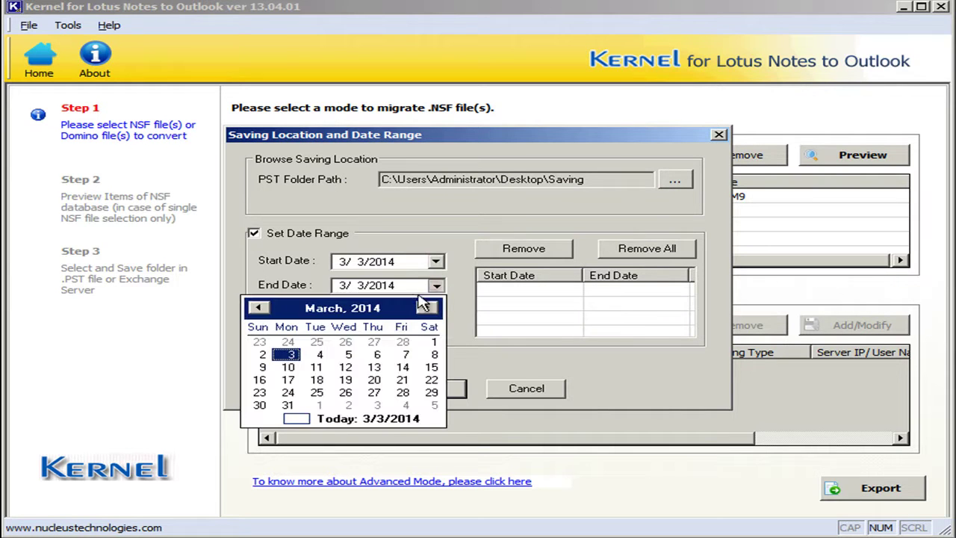
{"action": "left_click", "coordinate": [320, 355]}
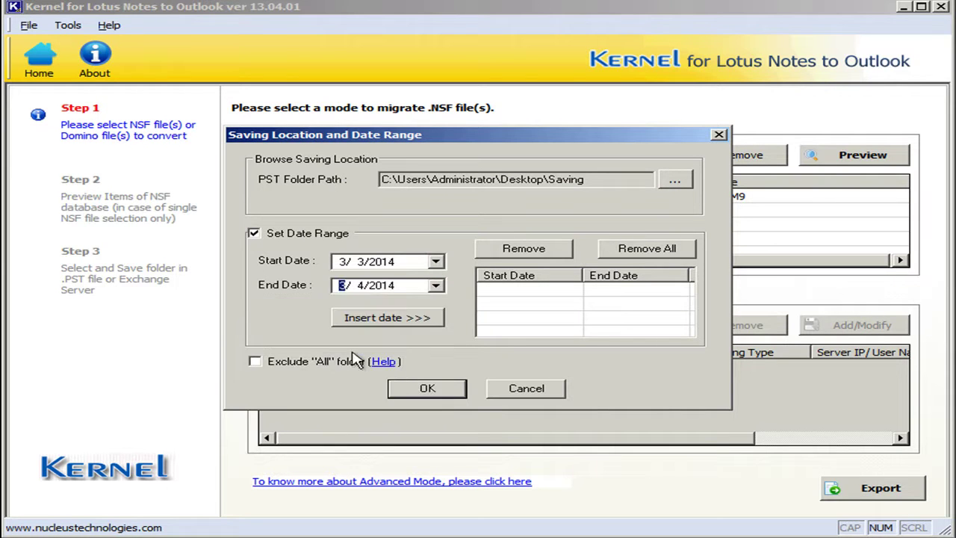
{"action": "left_click", "coordinate": [384, 321]}
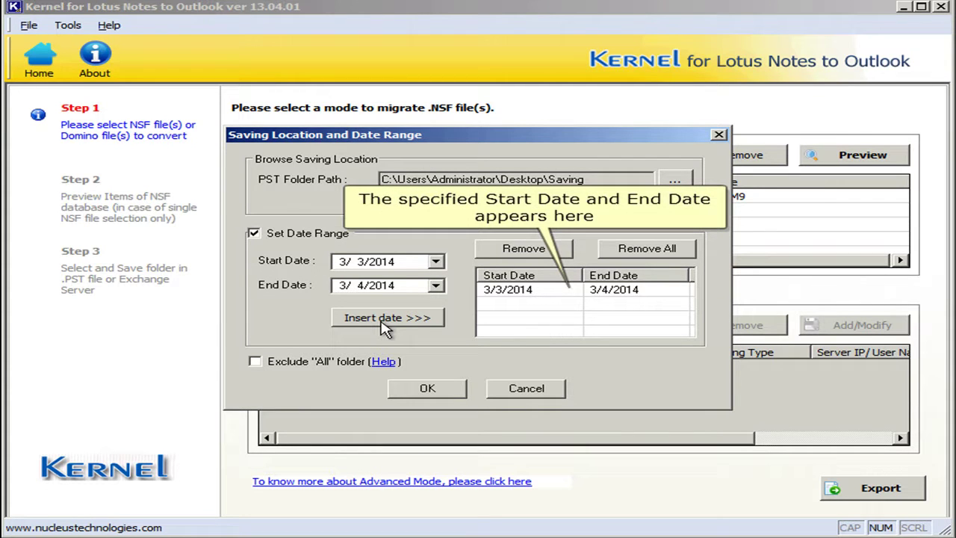
{"action": "left_click", "coordinate": [254, 362]}
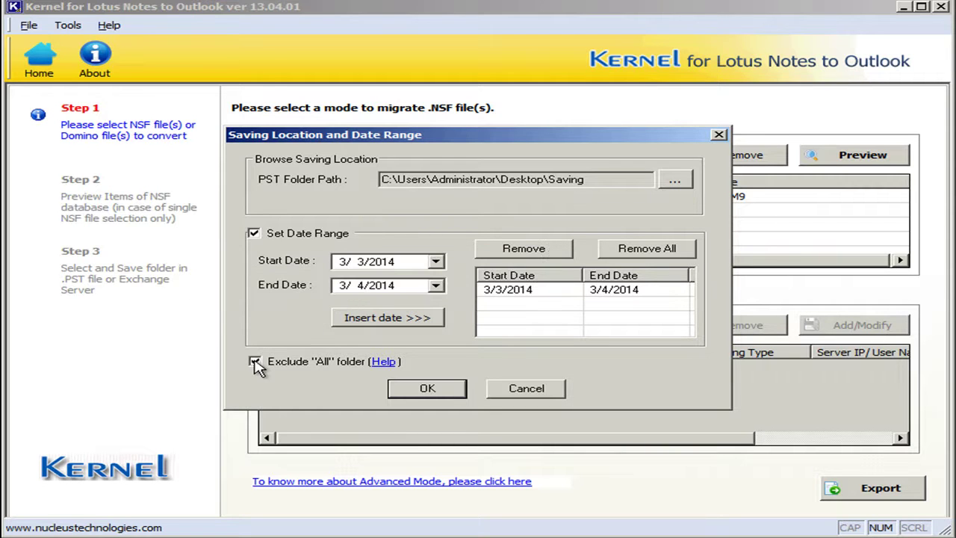
{"action": "left_click", "coordinate": [423, 389]}
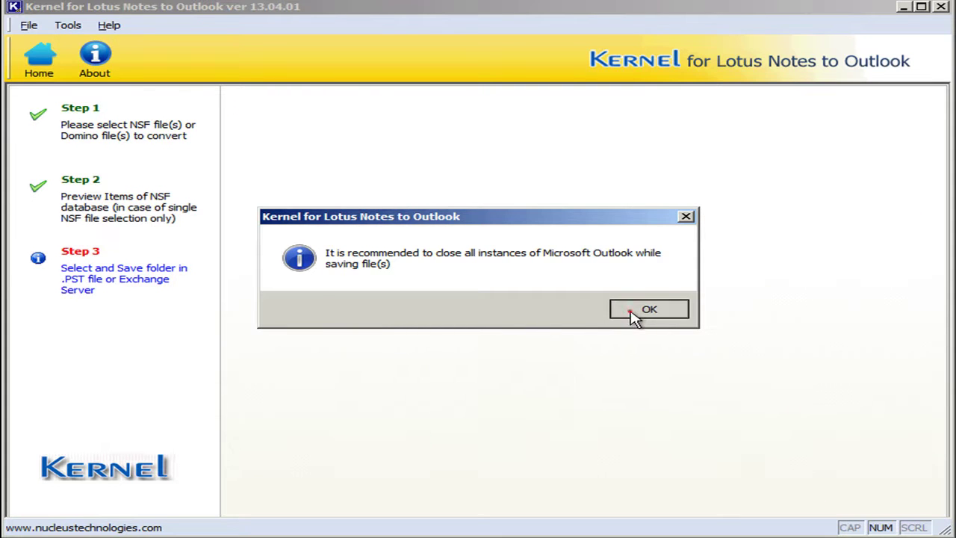
Step: Accept the Outlook warning, save in TEXT/HTML mode, and dismiss the Saving Complete notice
{"action": "left_click", "coordinate": [626, 314]}
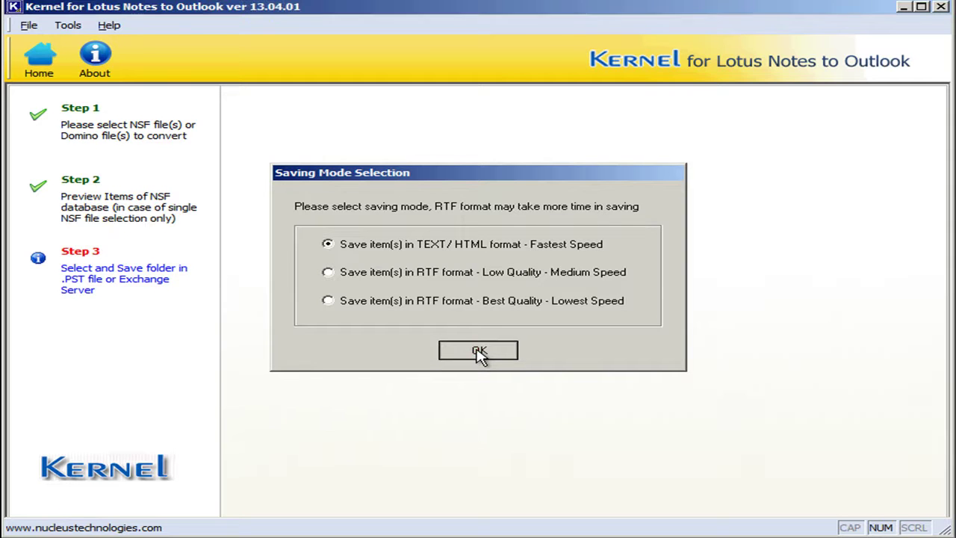
{"action": "left_click", "coordinate": [478, 353]}
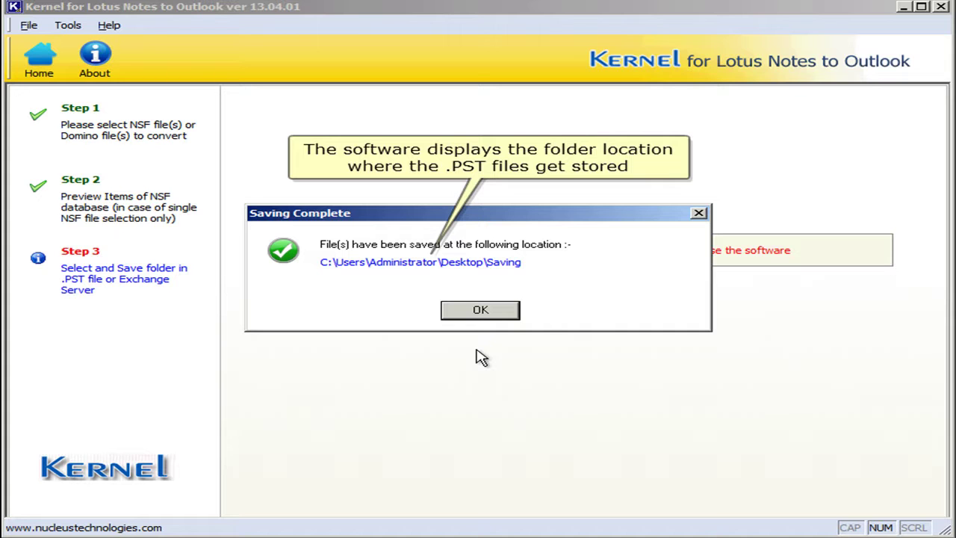
{"action": "left_click", "coordinate": [480, 312]}
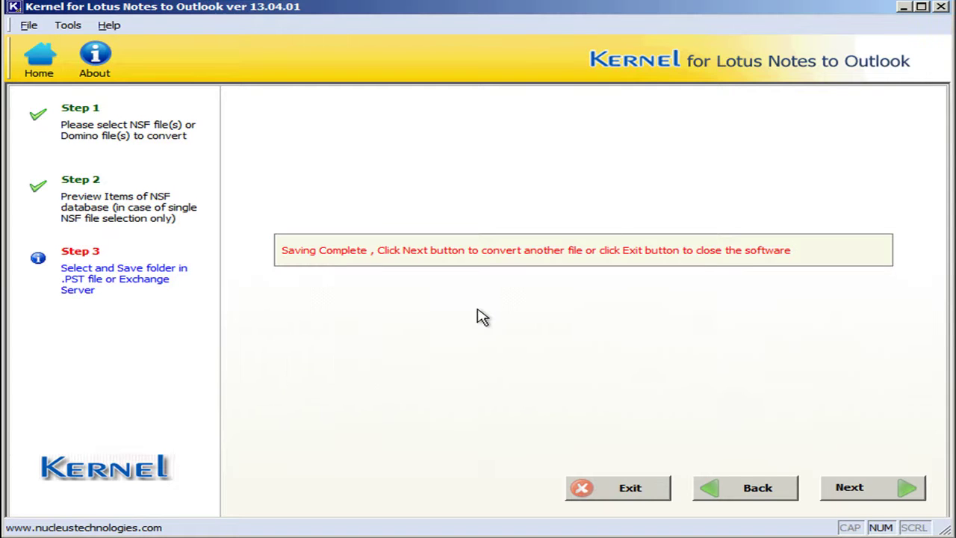
Step: Restart export with Exchange Server as the target and Prompt to Export ticked
{"action": "left_click", "coordinate": [735, 493]}
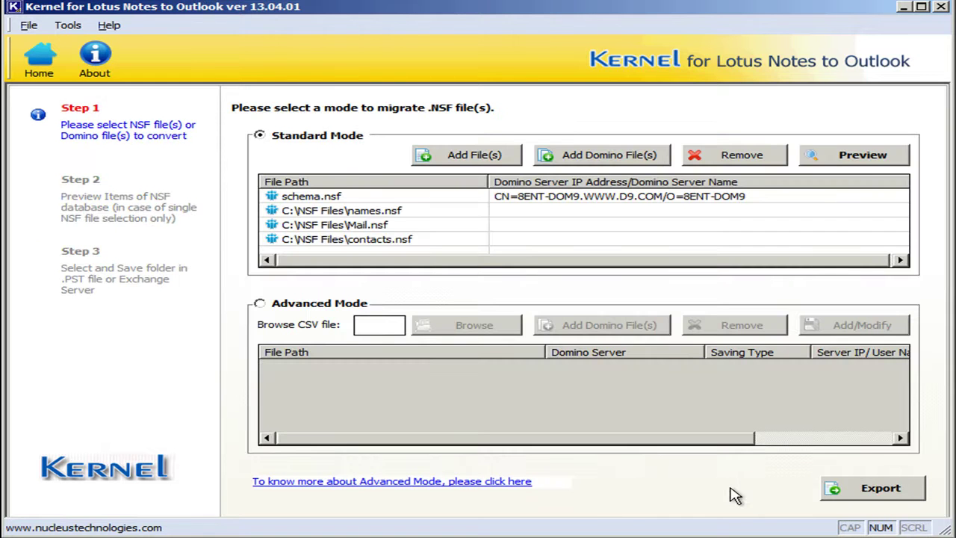
{"action": "left_click", "coordinate": [881, 489]}
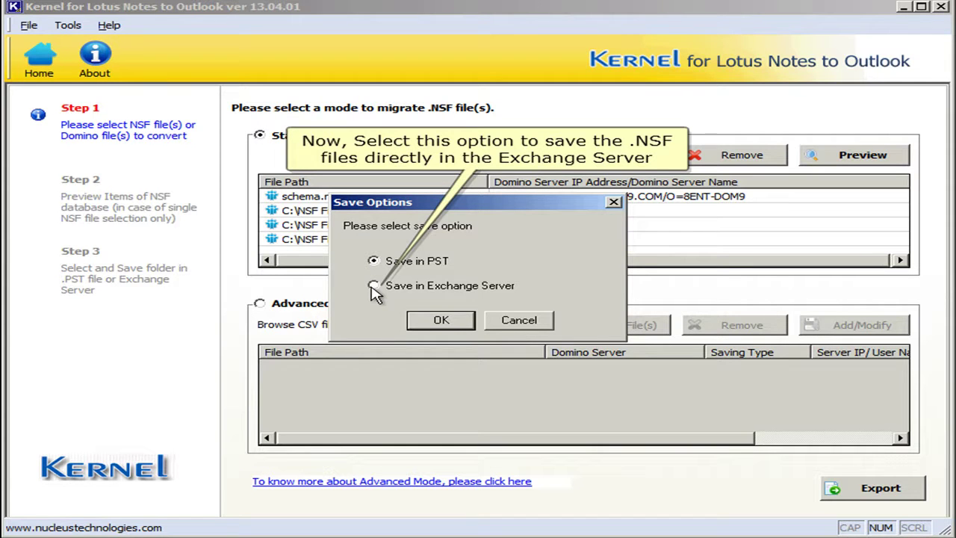
{"action": "left_click", "coordinate": [374, 286]}
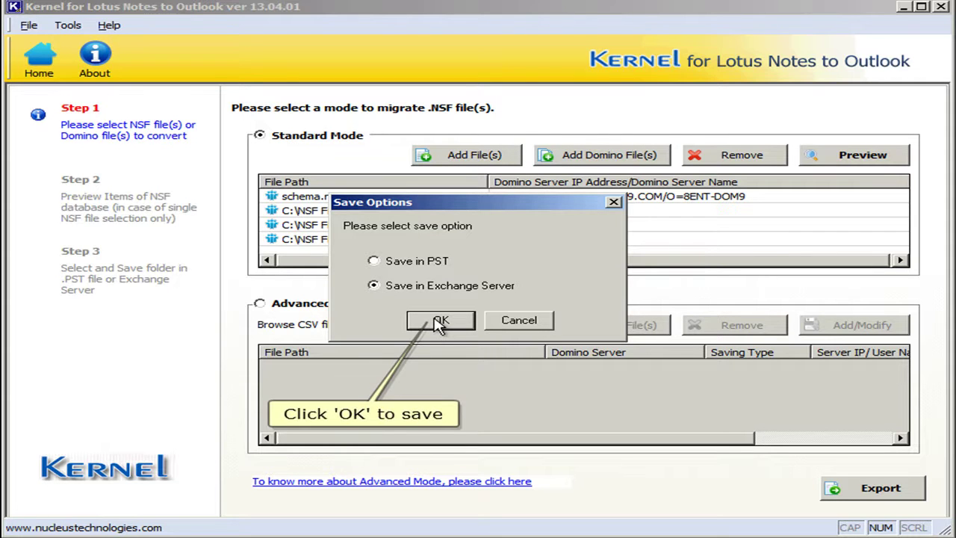
{"action": "left_click", "coordinate": [439, 322]}
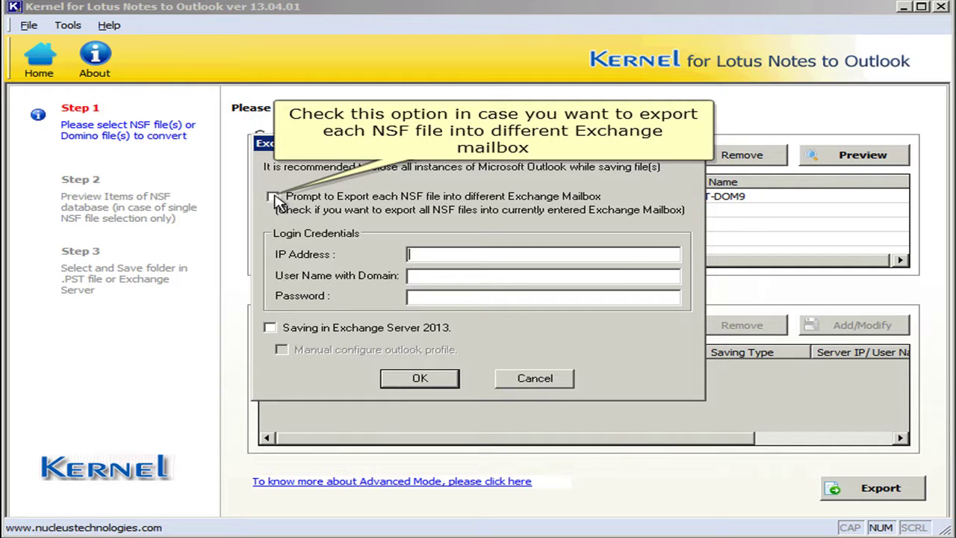
{"action": "left_click", "coordinate": [273, 198]}
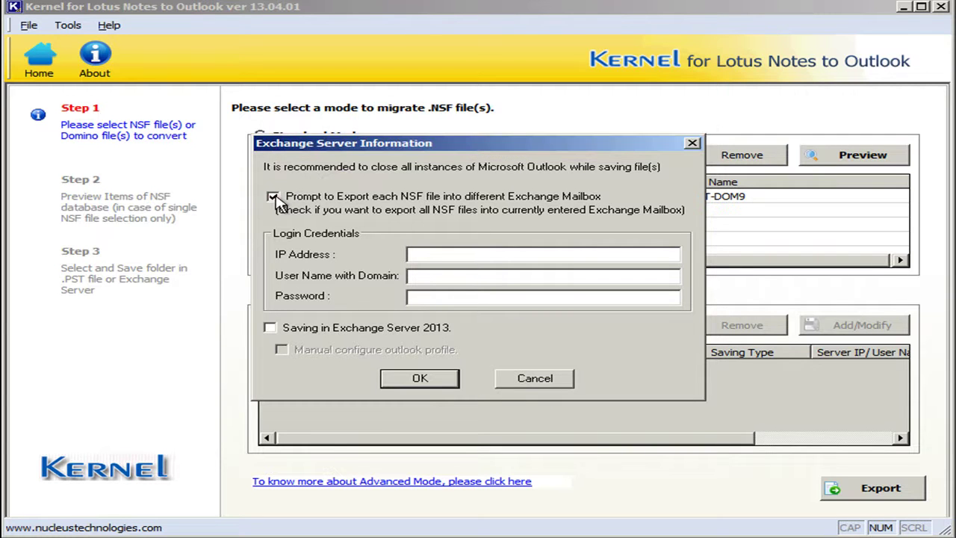
Step: Enter Exchange IP 192.168.10.243, the domain user name and the account password
{"action": "left_click", "coordinate": [424, 254]}
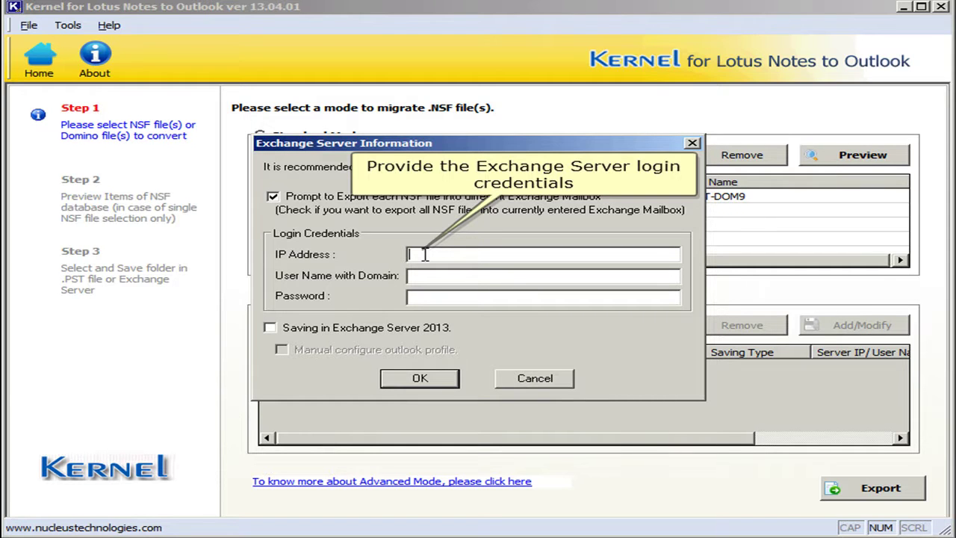
{"action": "type", "text": "192.1"}
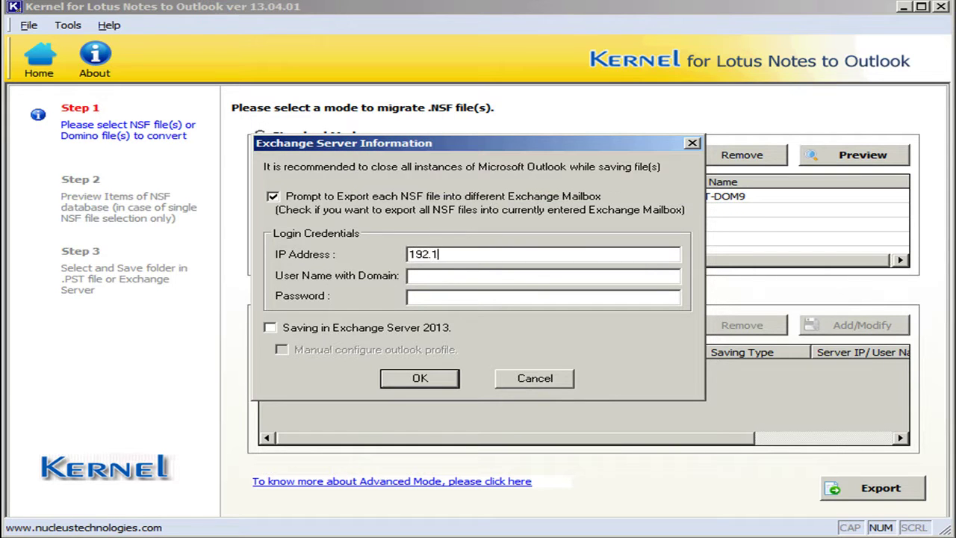
{"action": "type", "text": "68.10.243"}
{"action": "left_click", "coordinate": [409, 275]}
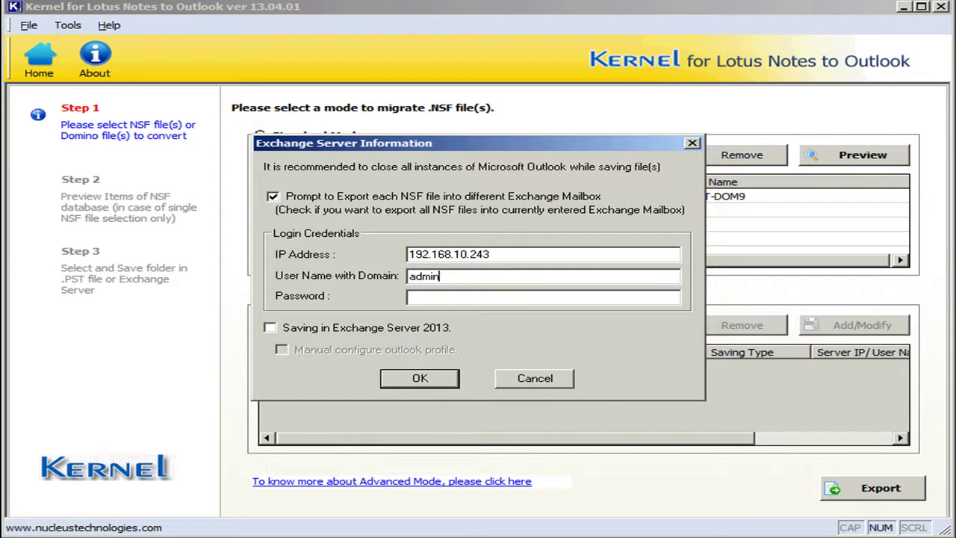
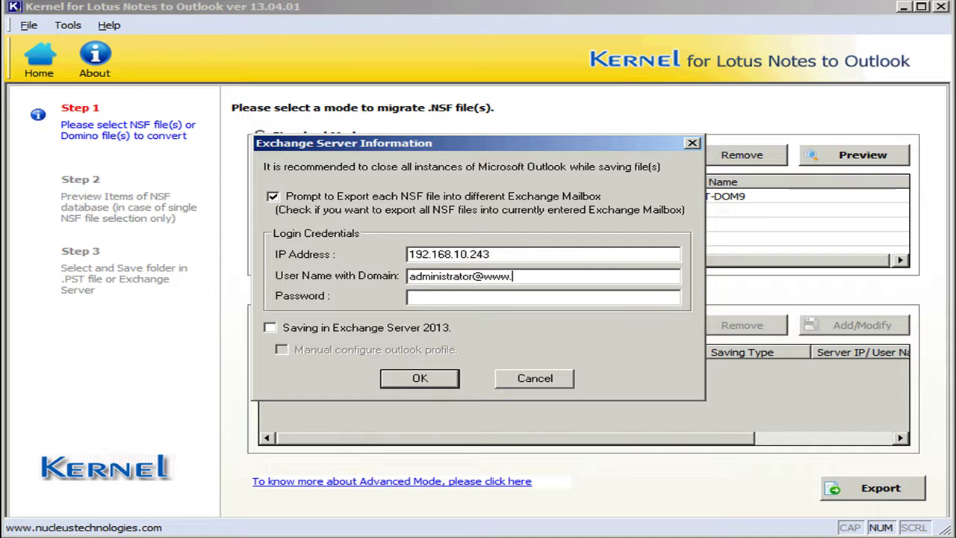
{"action": "left_click", "coordinate": [548, 297]}
{"action": "type", "text": "********"}
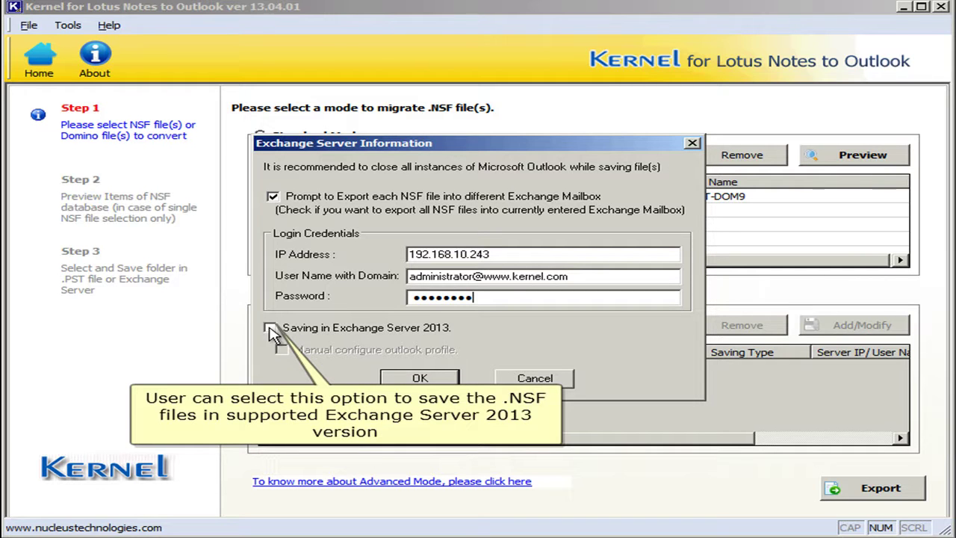
Step: Accept the Exchange login, then filter the migration to 3/3/2014–3/4/2014 with the All folder excluded
{"action": "left_click", "coordinate": [418, 379]}
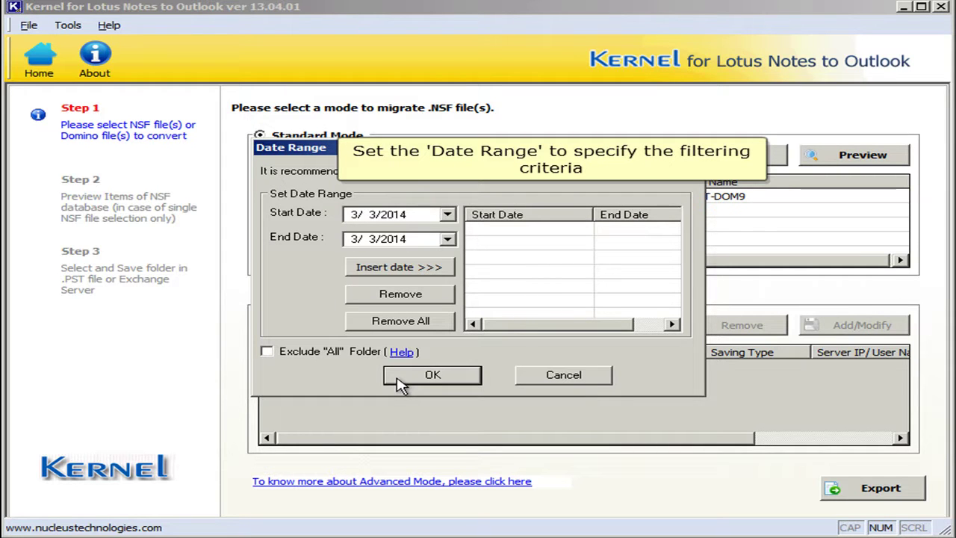
{"action": "left_click", "coordinate": [446, 239]}
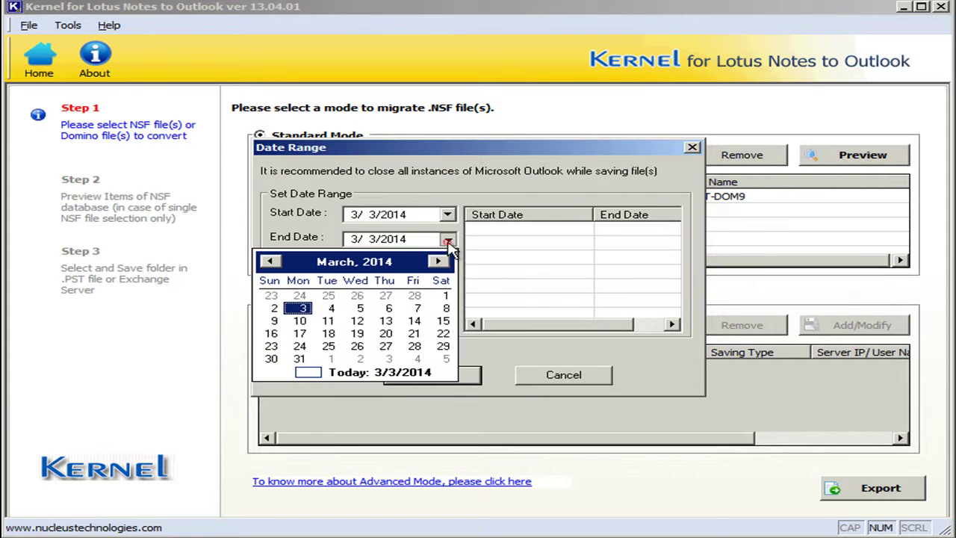
{"action": "left_click", "coordinate": [331, 308]}
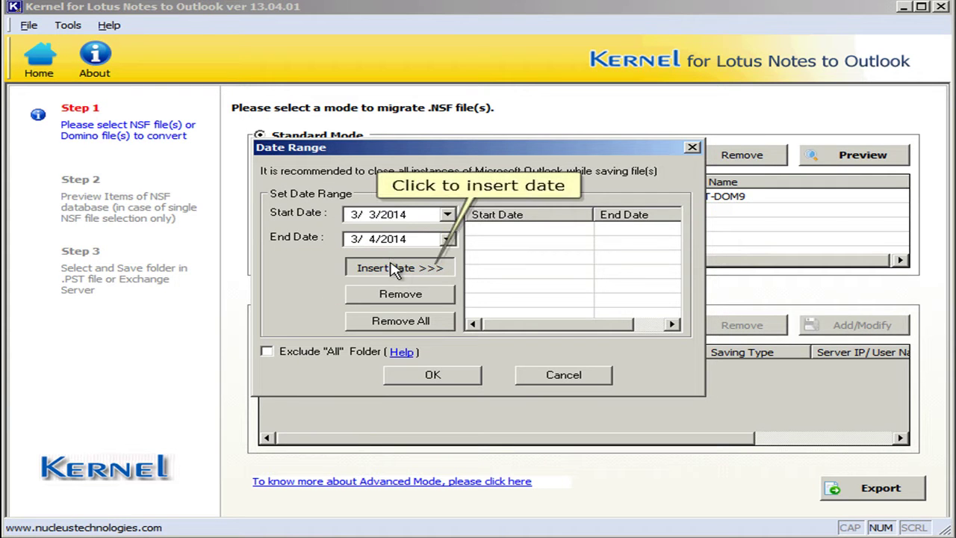
{"action": "left_click", "coordinate": [393, 270]}
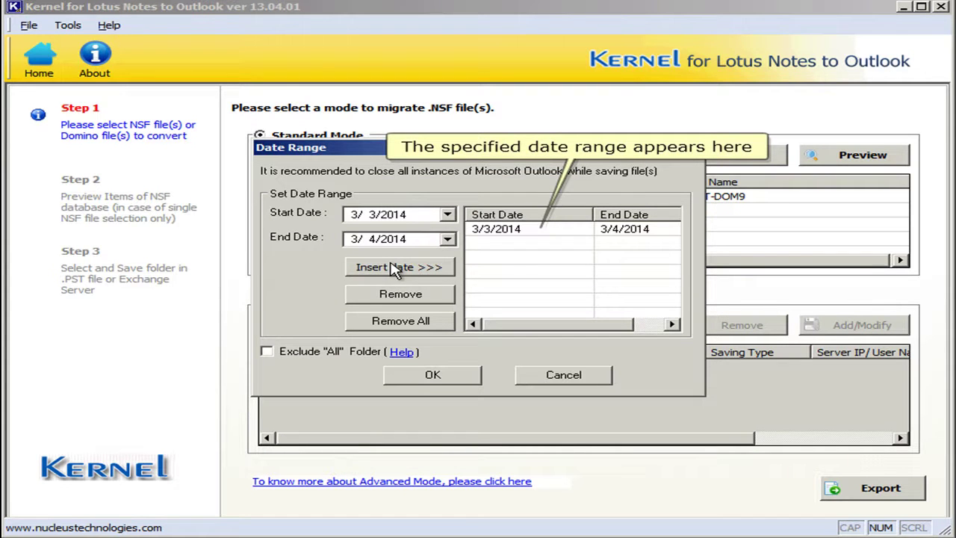
{"action": "left_click", "coordinate": [267, 353]}
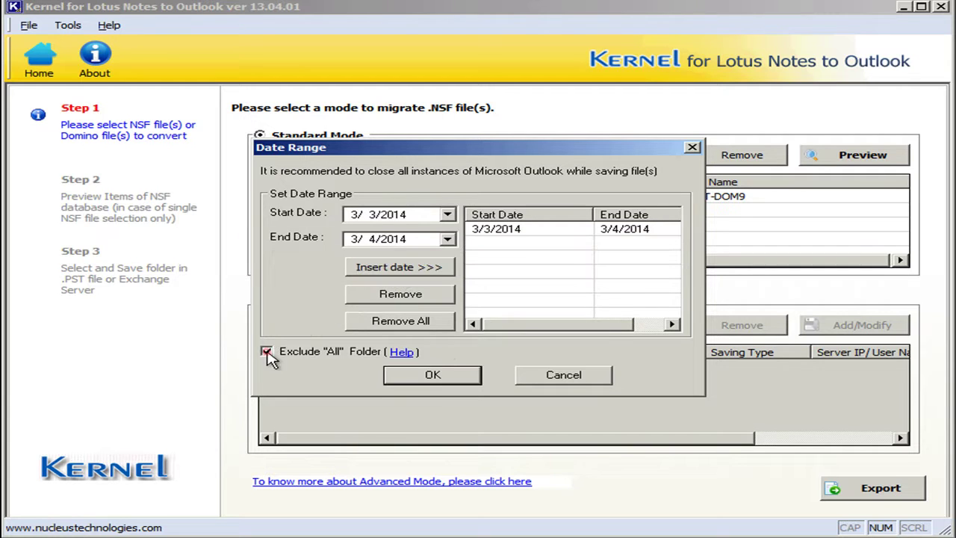
{"action": "left_click", "coordinate": [433, 376]}
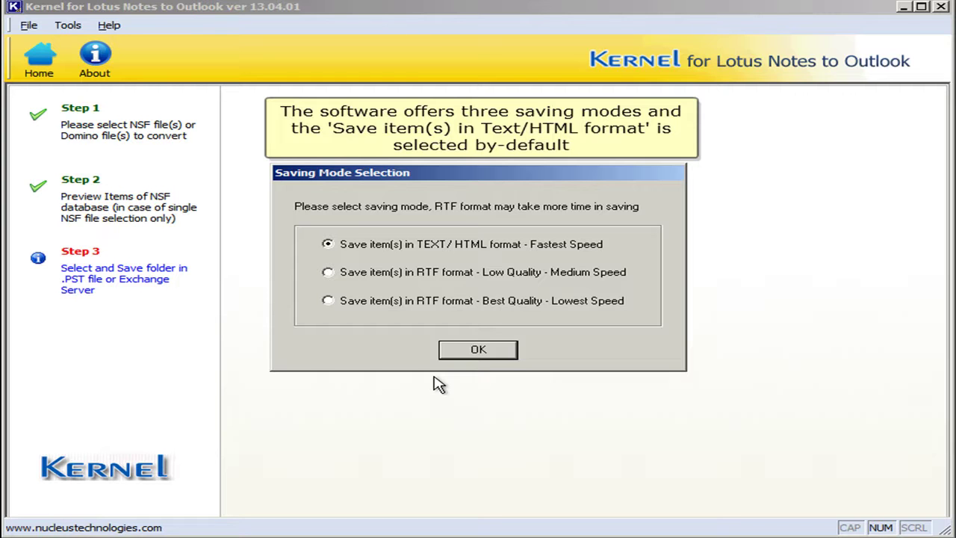
Step: Start the TEXT/HTML migration and resize the Status, File Name and Domino Server columns while it runs
{"action": "left_click", "coordinate": [488, 351]}
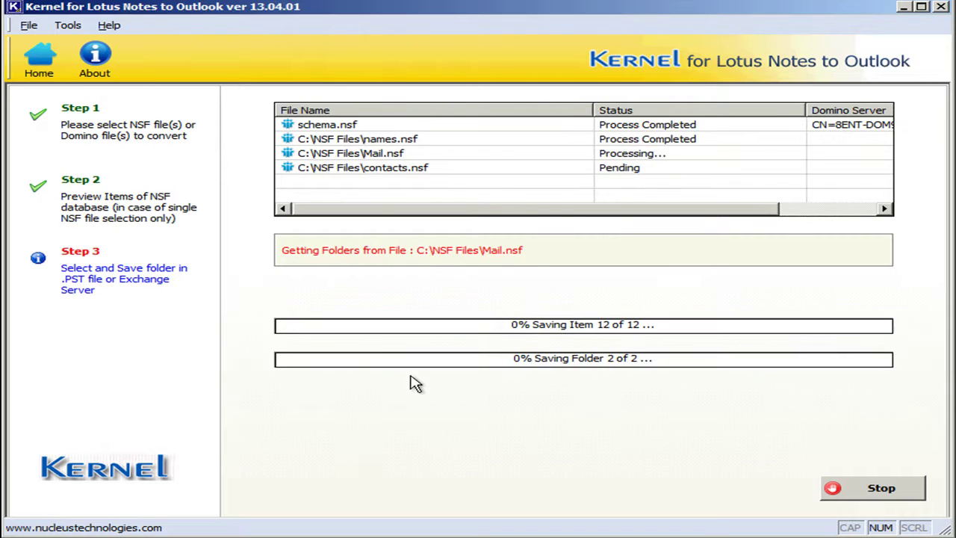
{"action": "left_click_drag", "start_coordinate": [801, 105], "coordinate": [725, 105]}
{"action": "left_click_drag", "start_coordinate": [590, 109], "coordinate": [433, 109]}
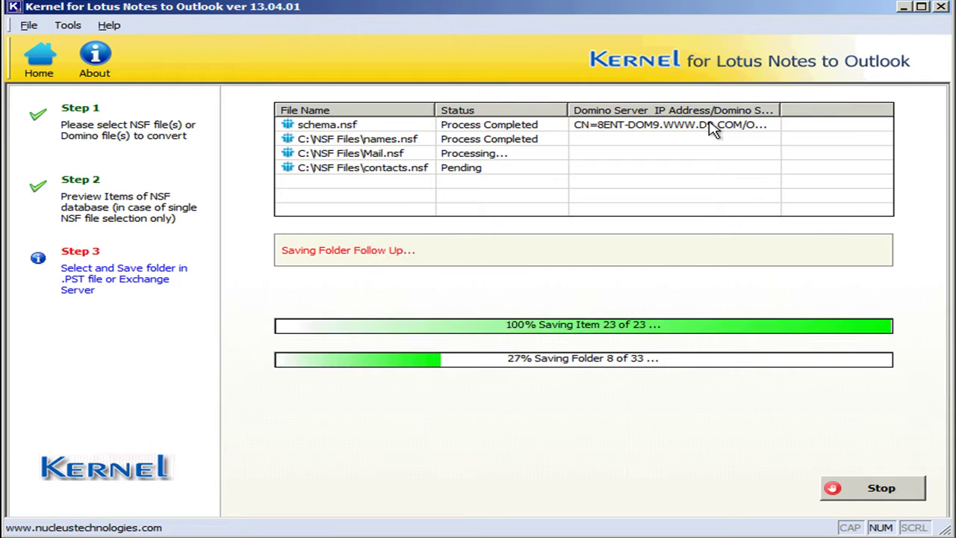
{"action": "left_click_drag", "start_coordinate": [781, 110], "coordinate": [860, 108]}
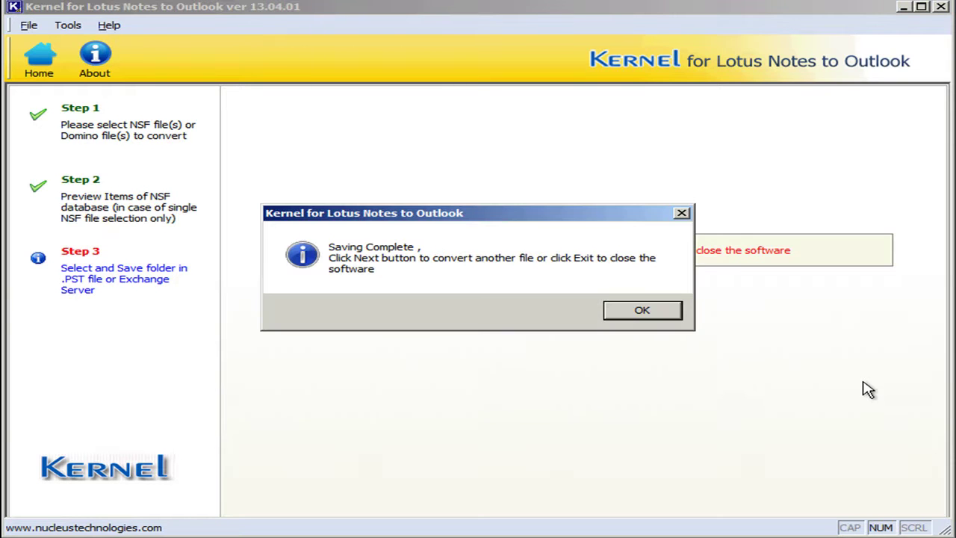
Step: Dismiss the Saving Complete notice and exit the application, confirming with Yes
{"action": "left_click", "coordinate": [636, 314]}
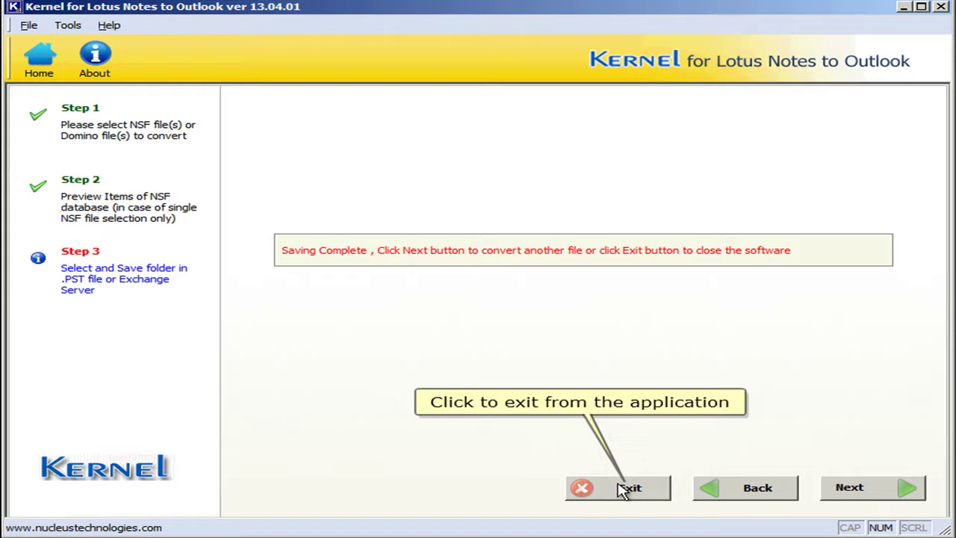
{"action": "left_click", "coordinate": [623, 489]}
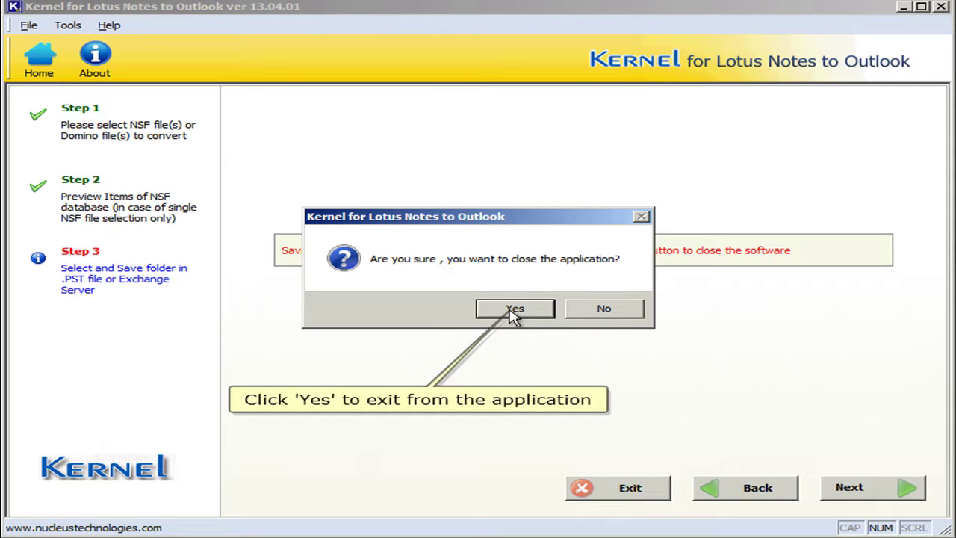
{"action": "left_click", "coordinate": [515, 309]}
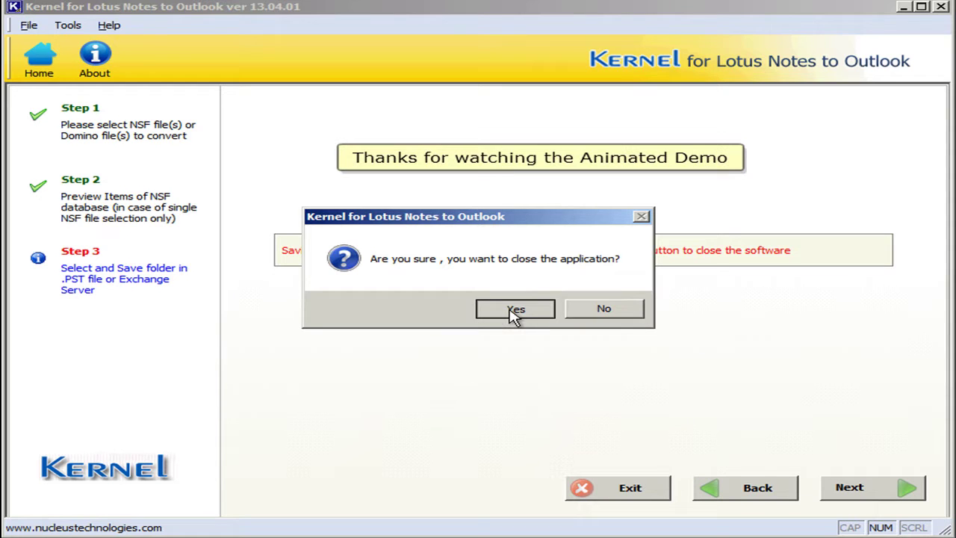